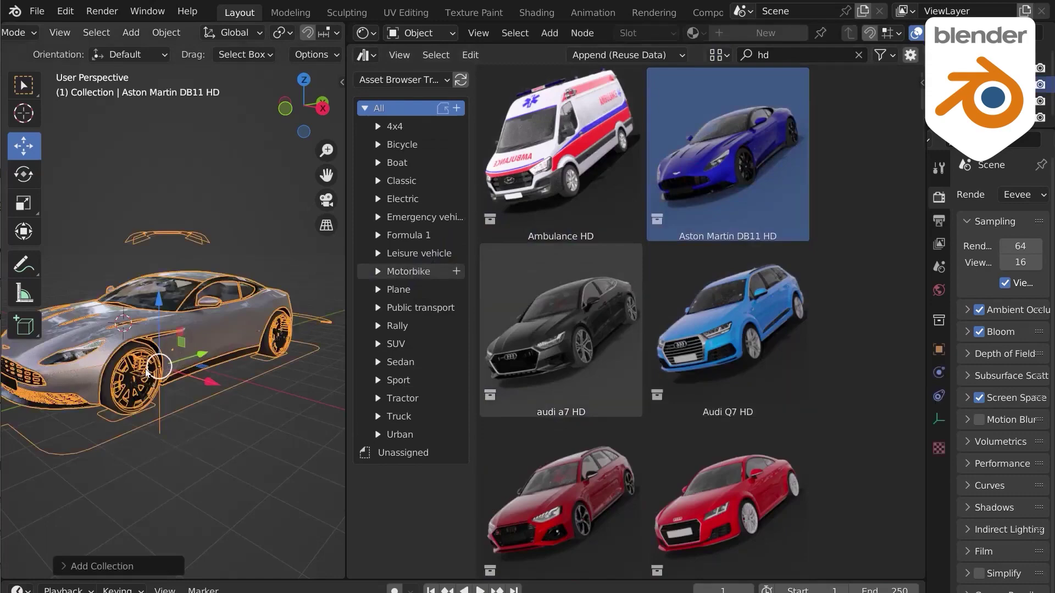
Scroll the vehicle library and drag the audi a7 HD car into the viewport
scroll(165, 372, down, 5)
drag(561, 330, 230, 379)
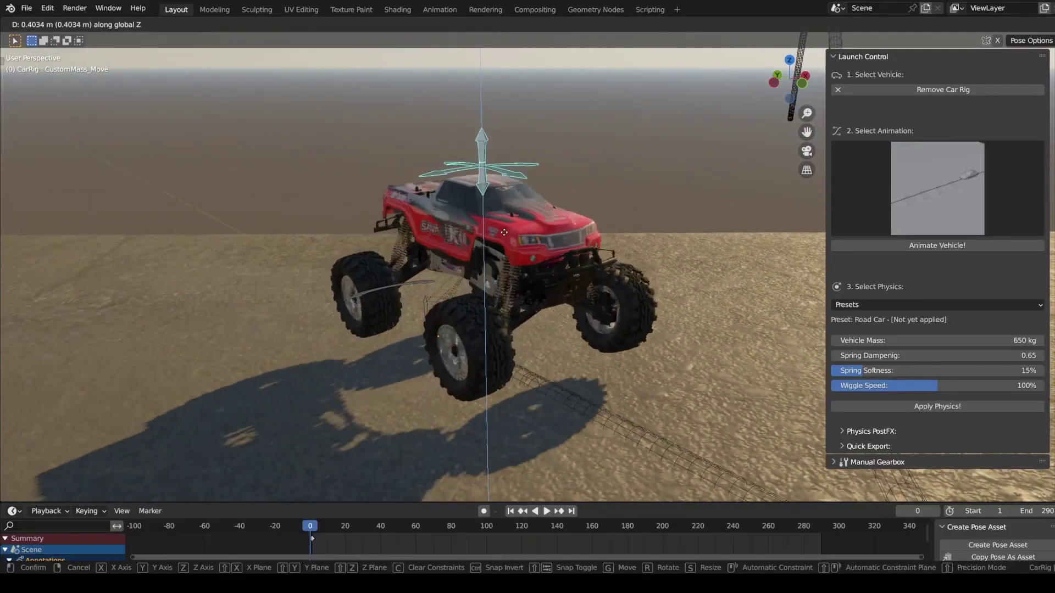
Select and frame the Porsche 944 Turbo body, then rig it with Rig Vehicle
key(y)
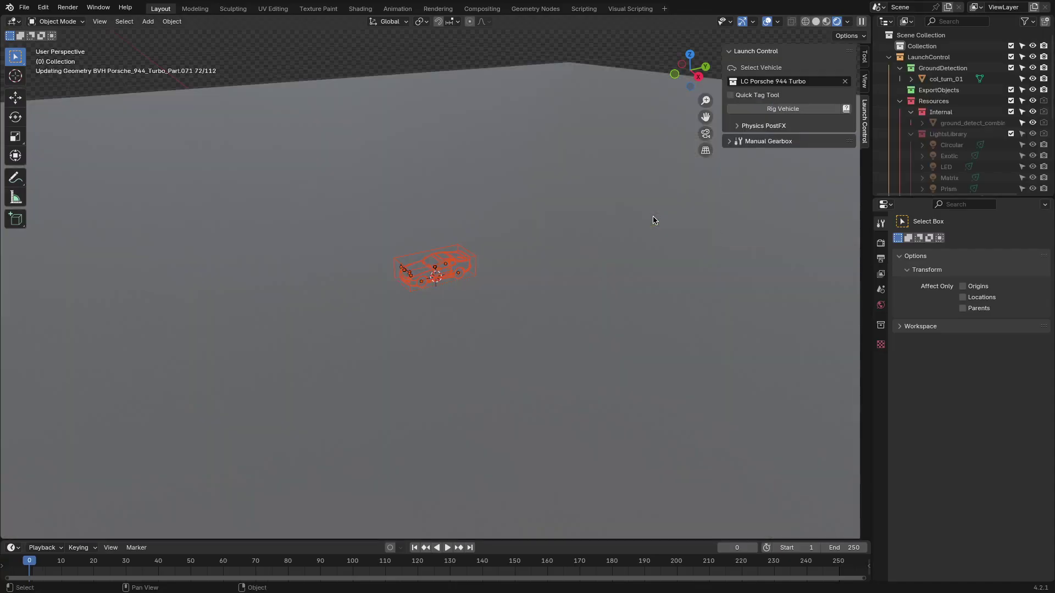
click(465, 259)
key(KP_Decimal)
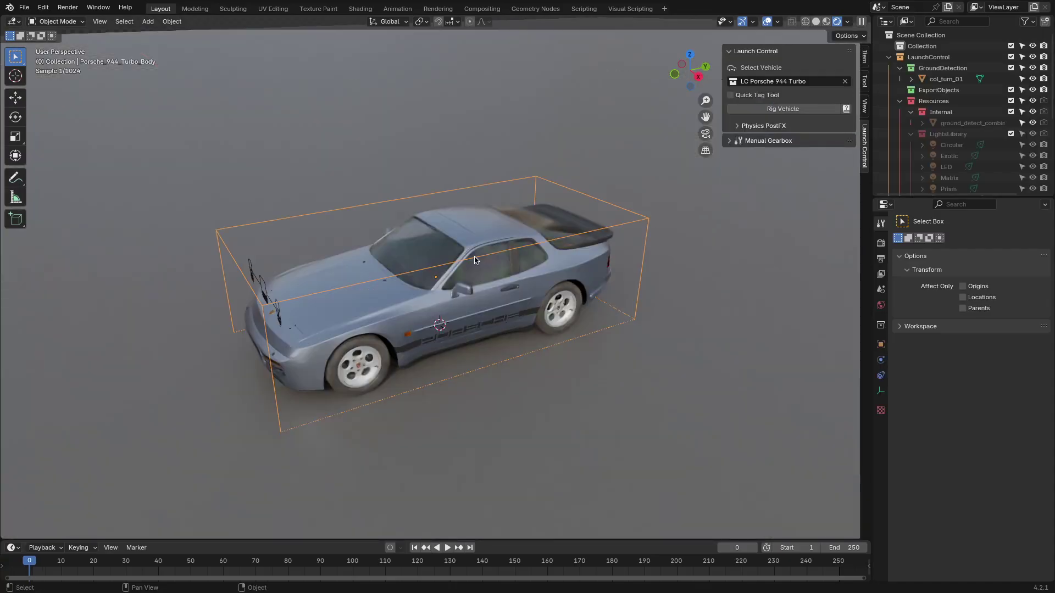
click(779, 110)
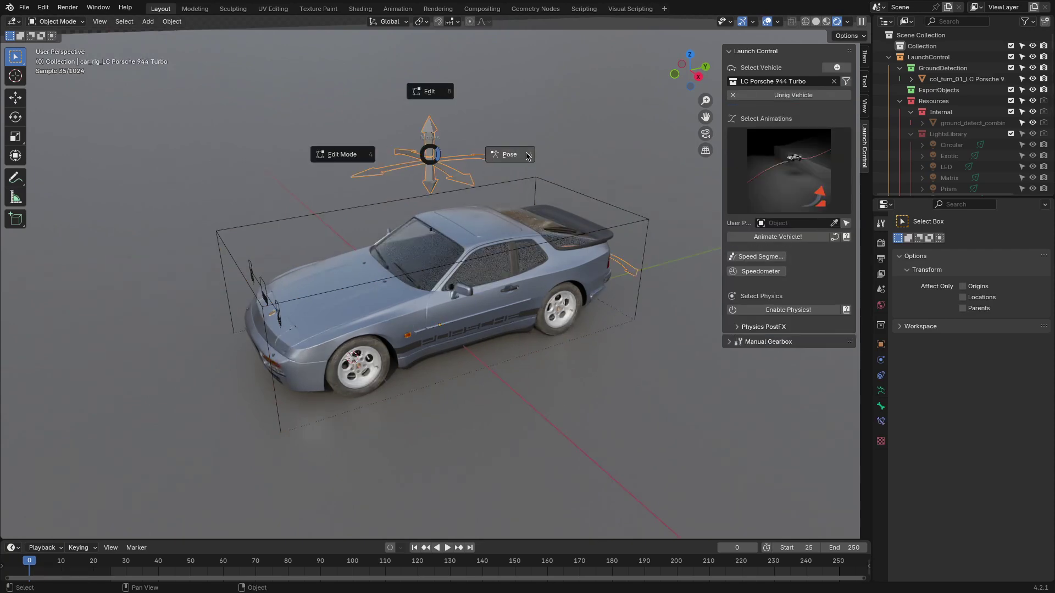
key(Escape)
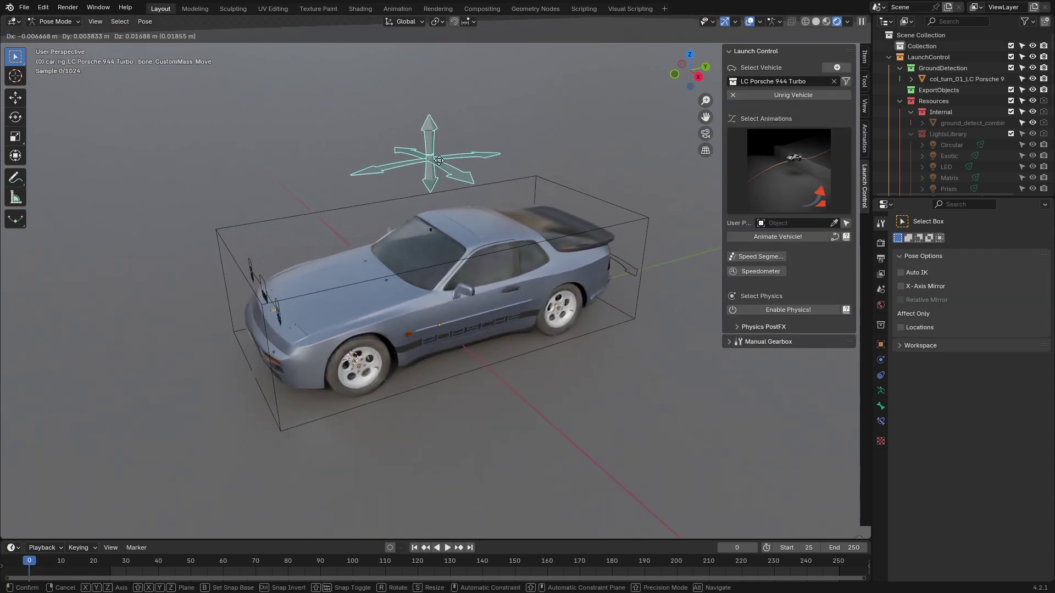
key(ctrl+Tab)
Animate the rigged Porsche driving along the Jump 01 path
click(736, 198)
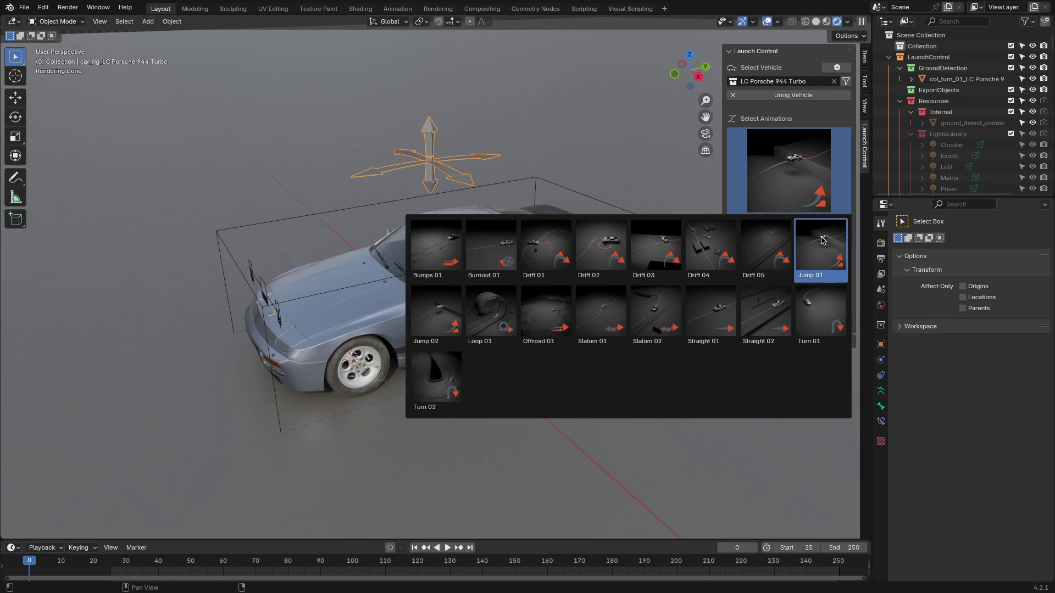
click(822, 240)
click(785, 237)
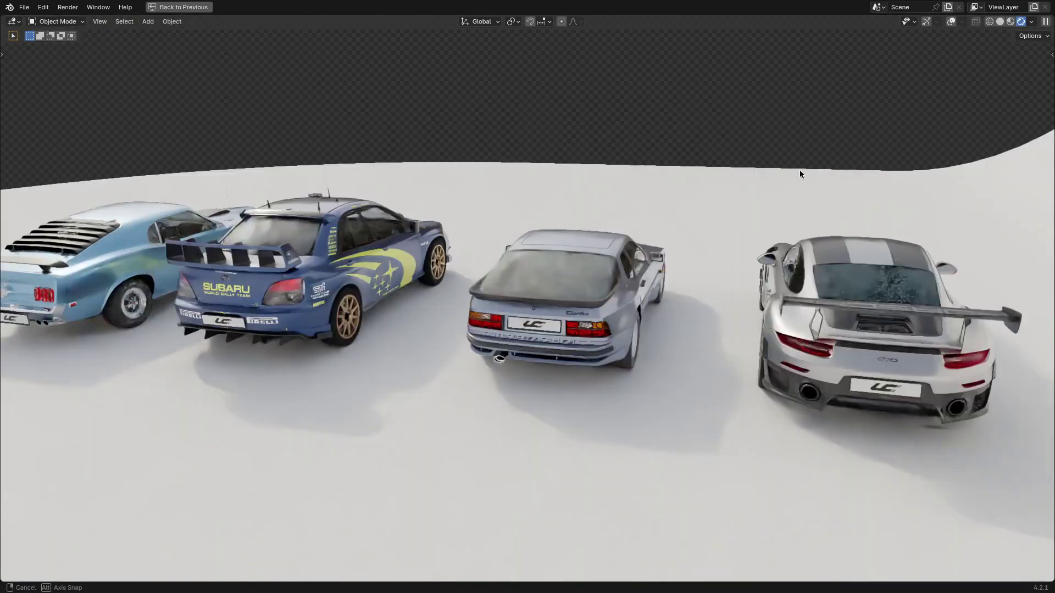
Pop up the Porsche's headlights and lift the off-road truck's body off the chassis
drag(427, 308, 427, 297)
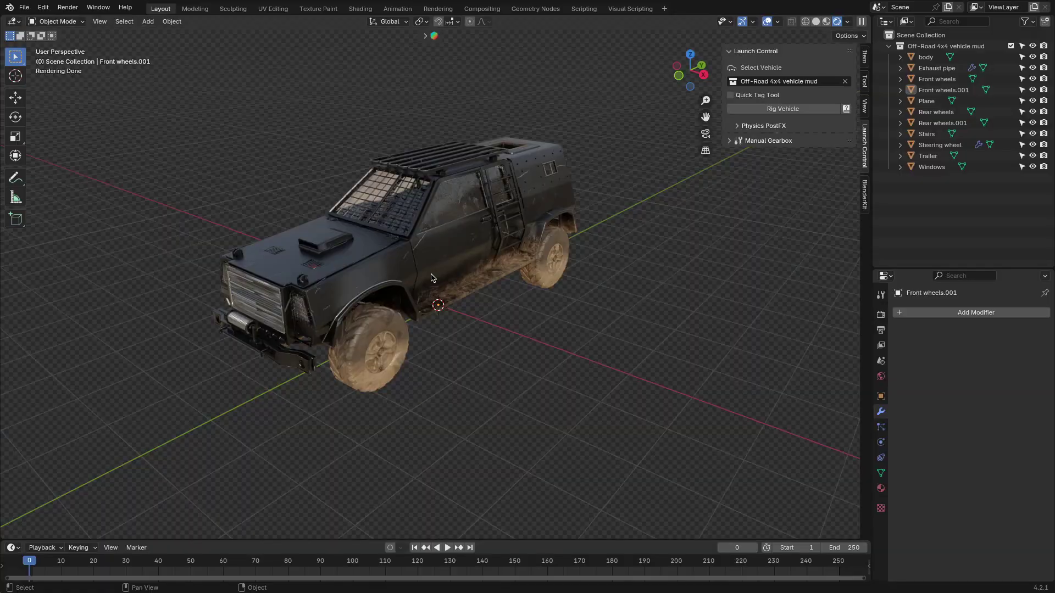
click(308, 286)
key(g)
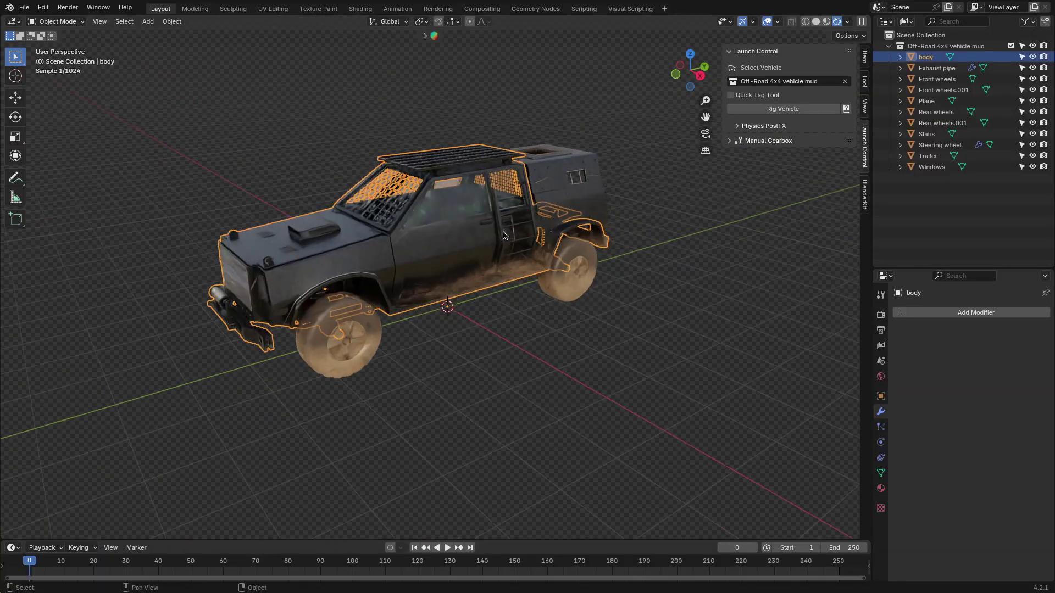
Add a Plain Axes empty to the scene
key(shift+a)
mouse_move(506, 311)
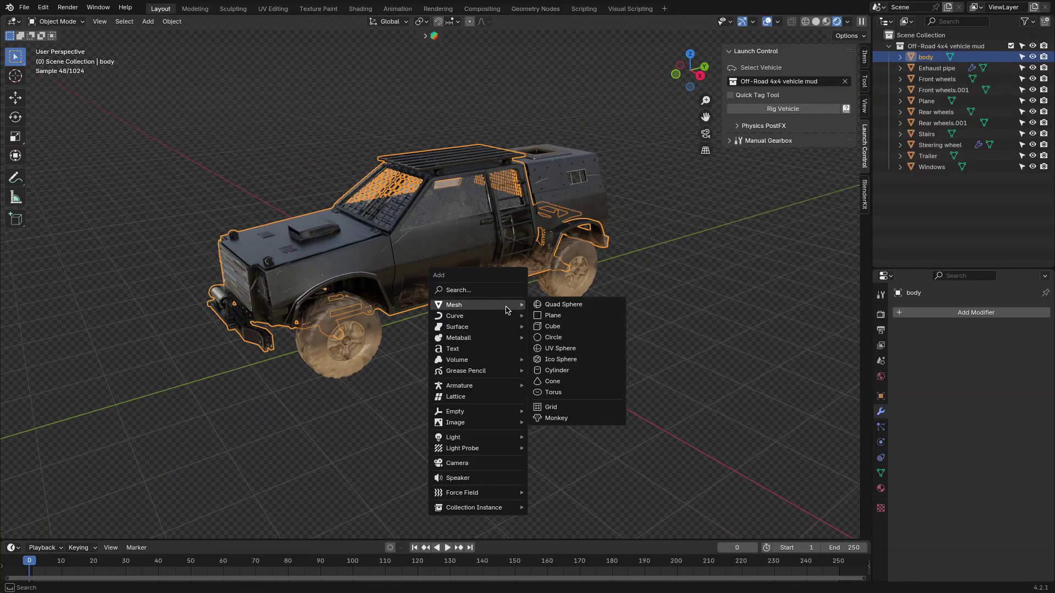
click(559, 411)
Select all the vehicle parts with the Plain Axes empty as the active object
middle_drag(572, 415, 529, 324)
click(529, 324)
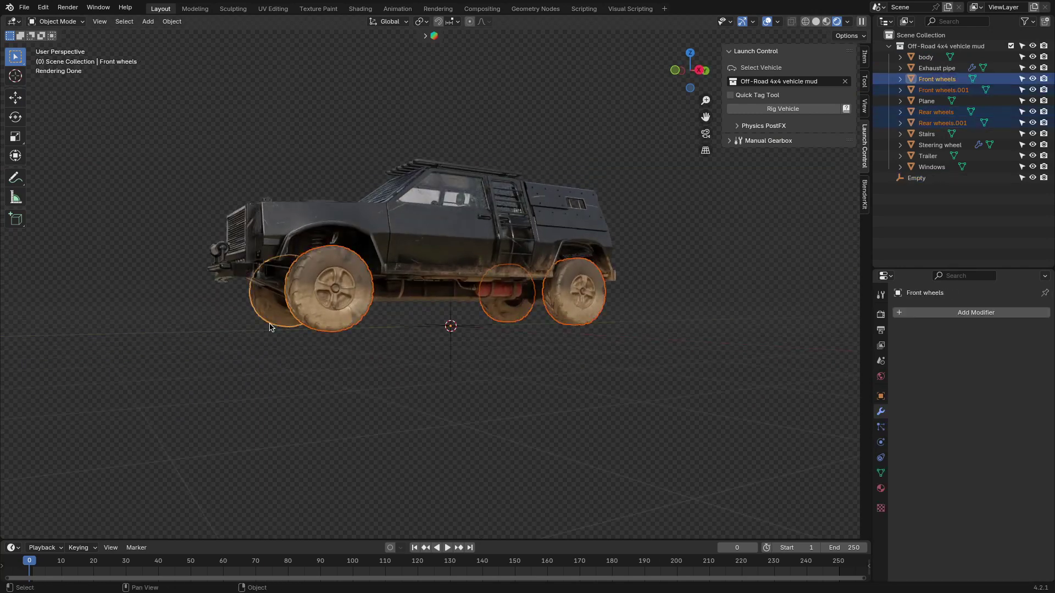
key(a)
shift+click(469, 324)
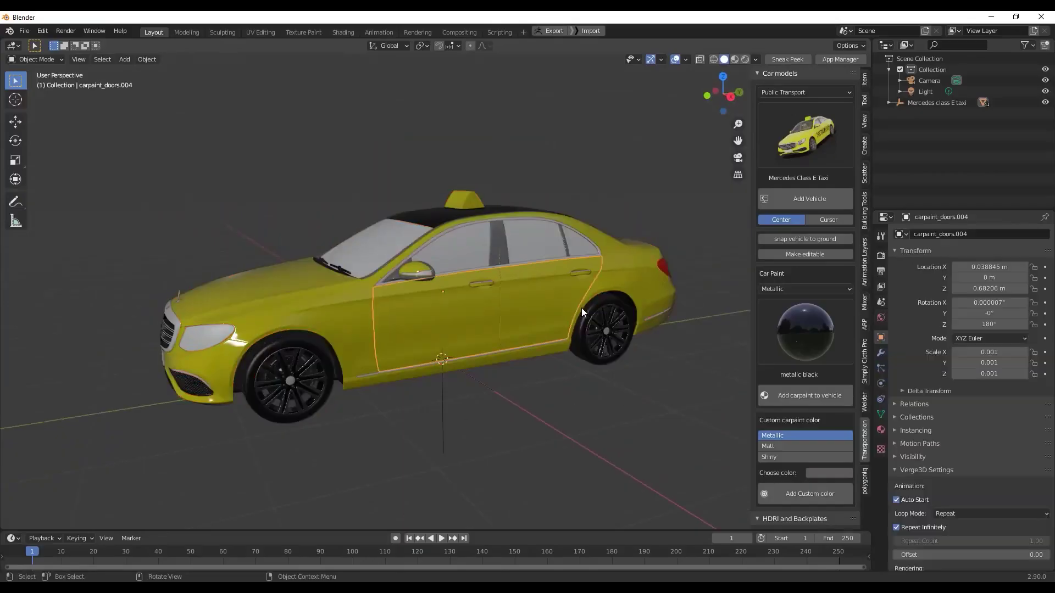
Use solid shading, set library previews to Large, and place the Aston Martin DB11 HD
click(640, 125)
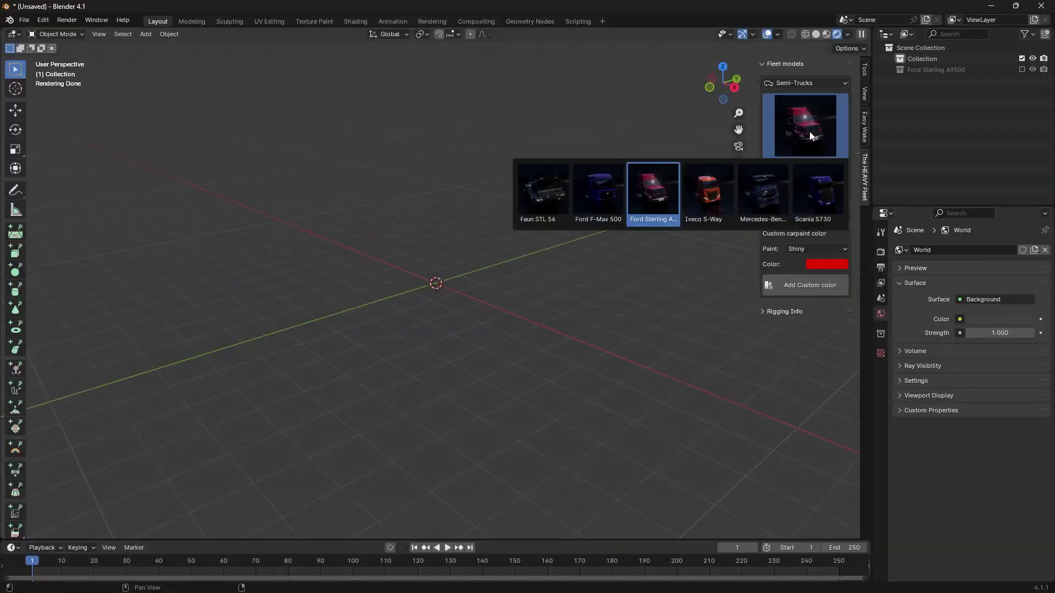
click(823, 188)
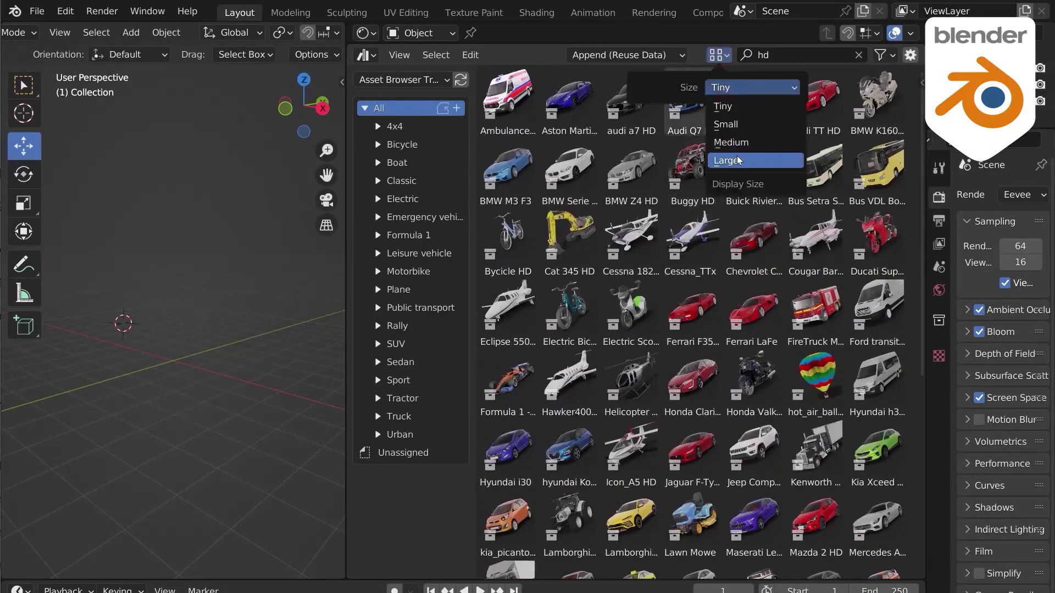
click(738, 160)
drag(728, 154, 145, 374)
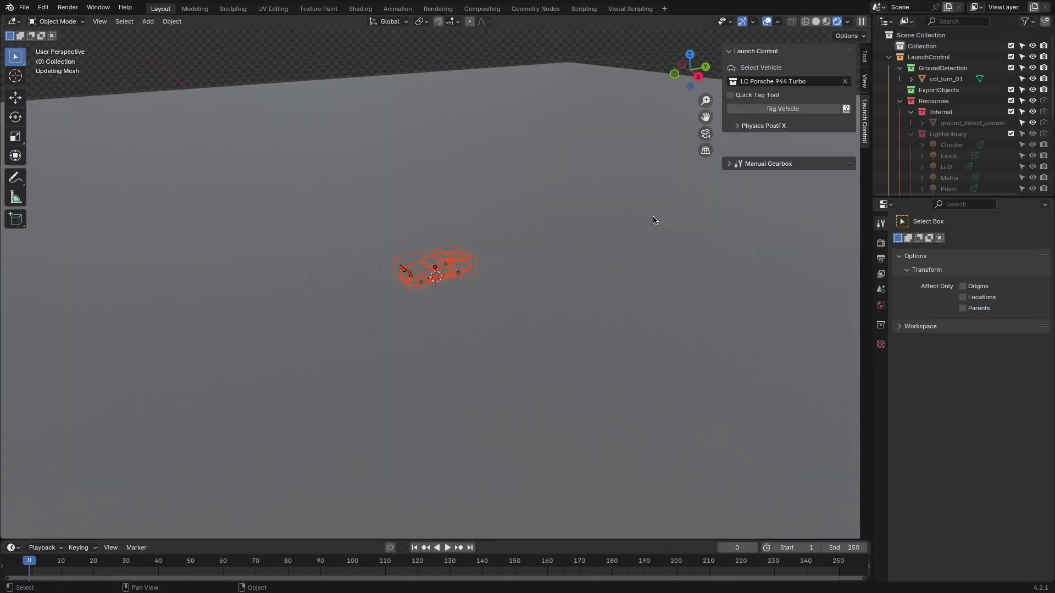
Frame and rig the LC Porsche 944 Turbo, then test and cancel moving its mass control
key(KP_Decimal)
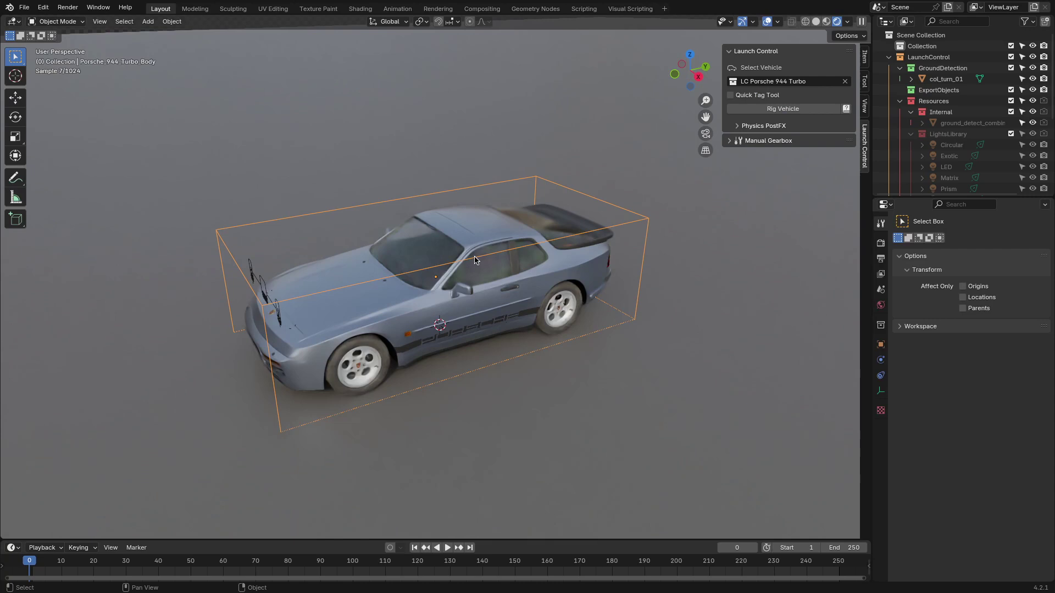
click(780, 109)
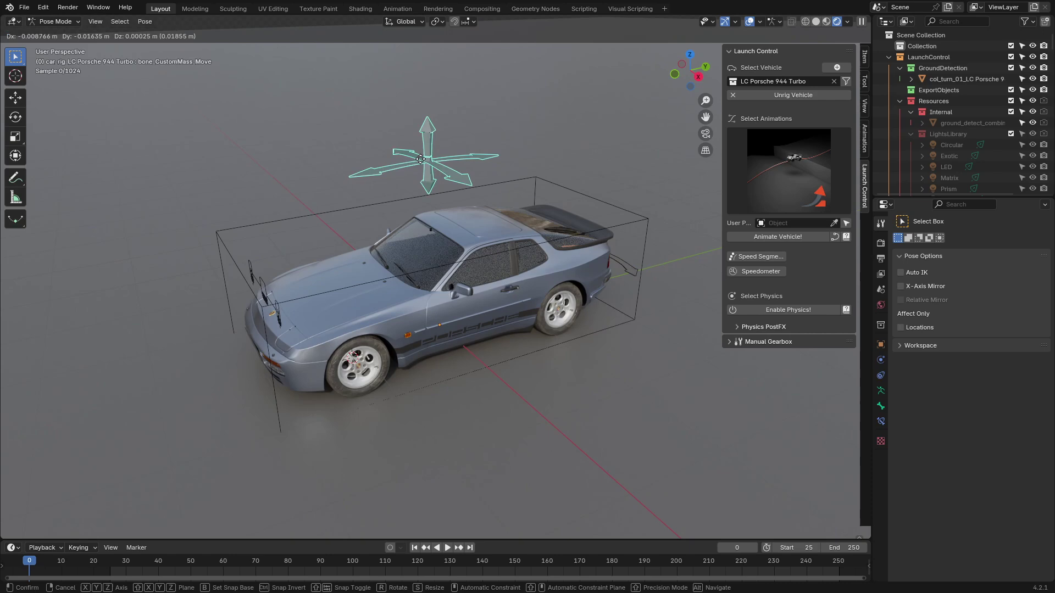
drag(421, 160, 459, 162)
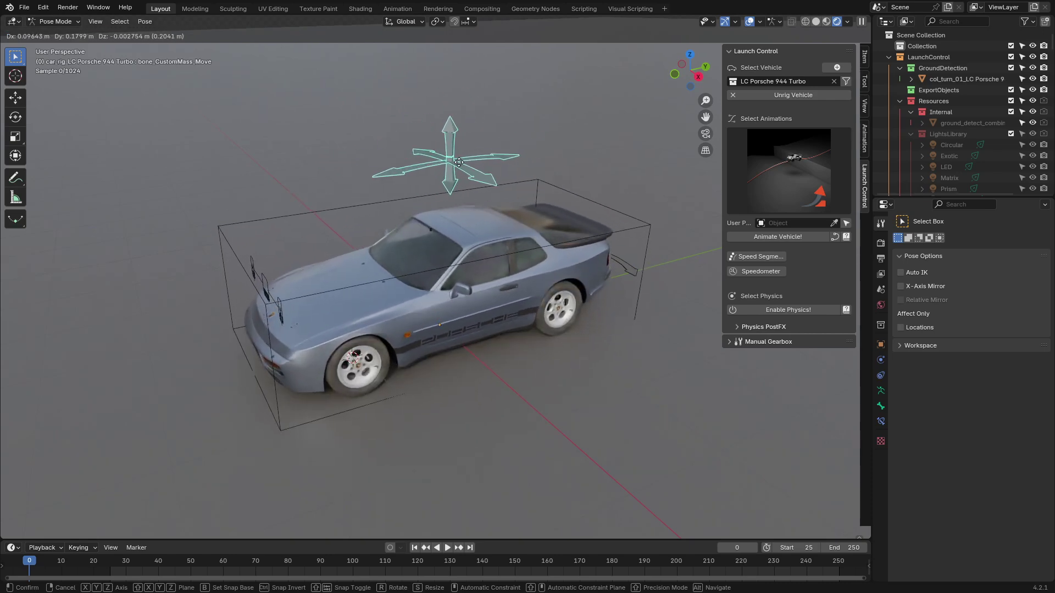
right_click(458, 162)
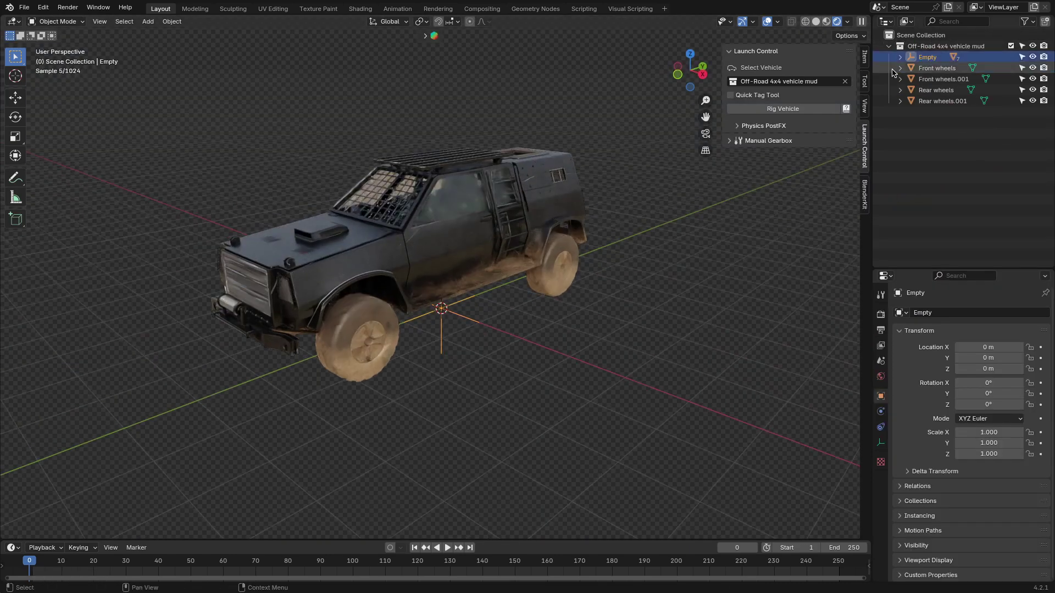
With the Quick Tag Tool, tag the next wheel as wheel.RL and rig the vehicle
click(757, 95)
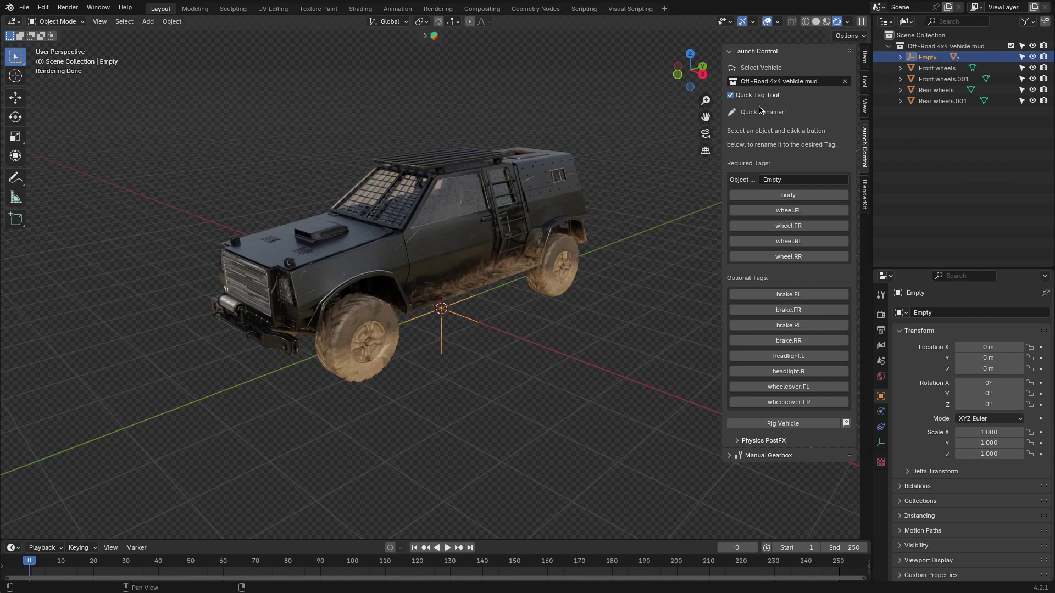
click(787, 196)
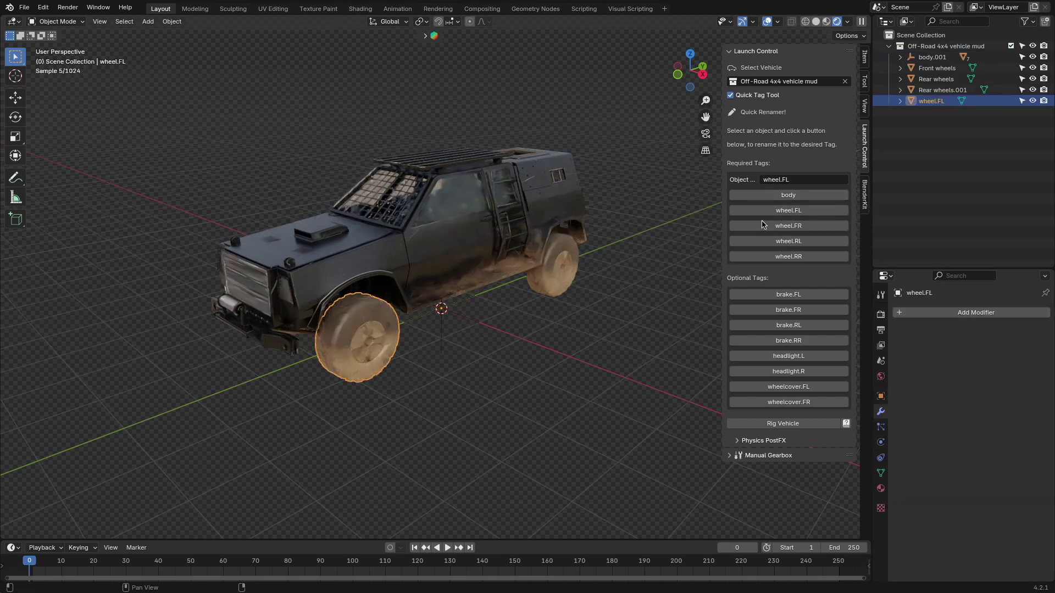
click(798, 244)
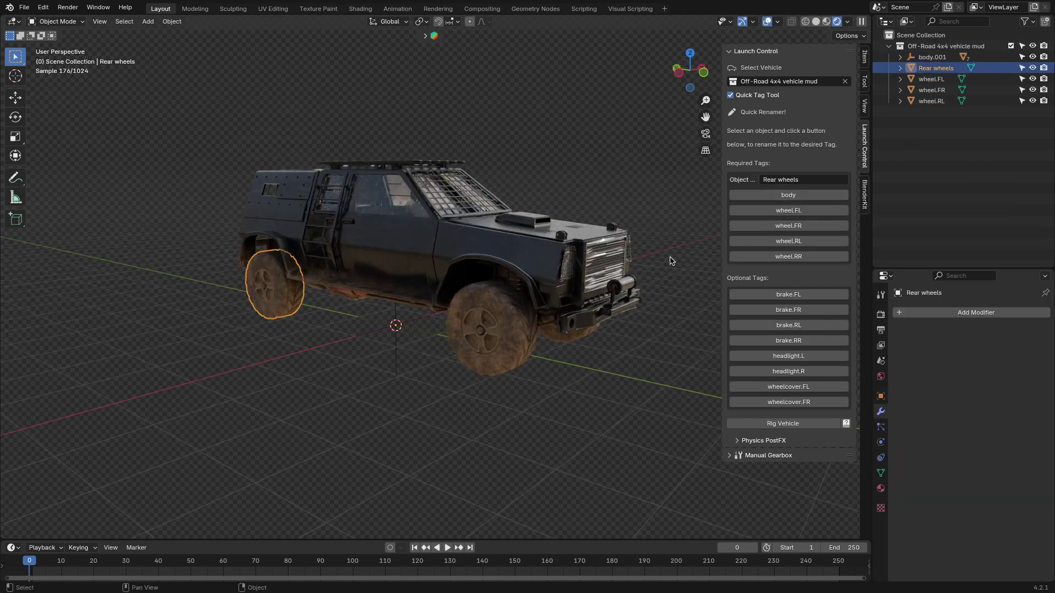
click(782, 423)
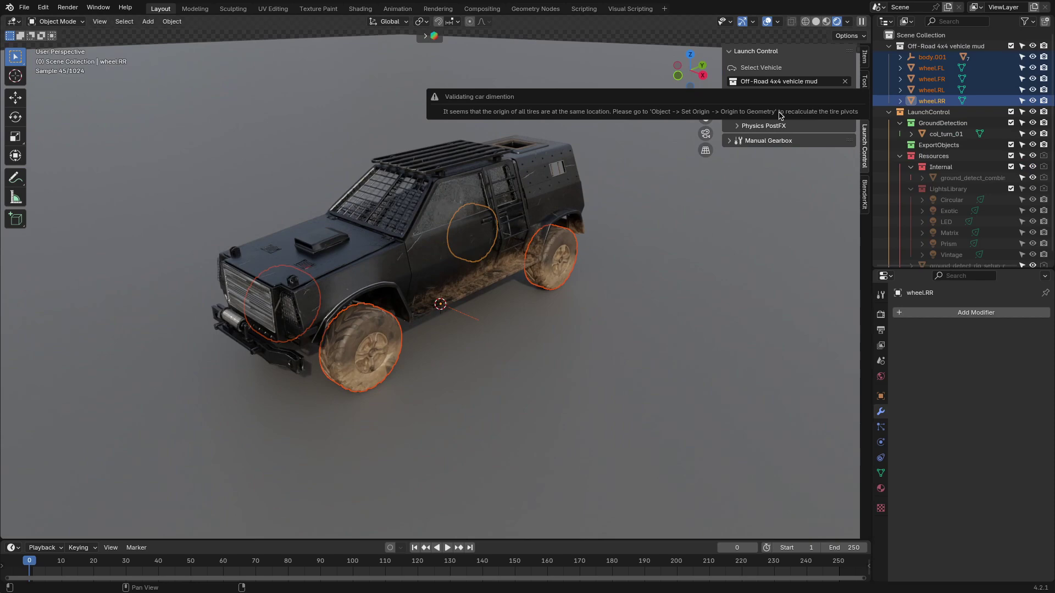
Select the wheels, col_turn_01 and body, recalculate wheel pivots, and rig the off-road truck
middle_drag(648, 231, 615, 297)
click(603, 294)
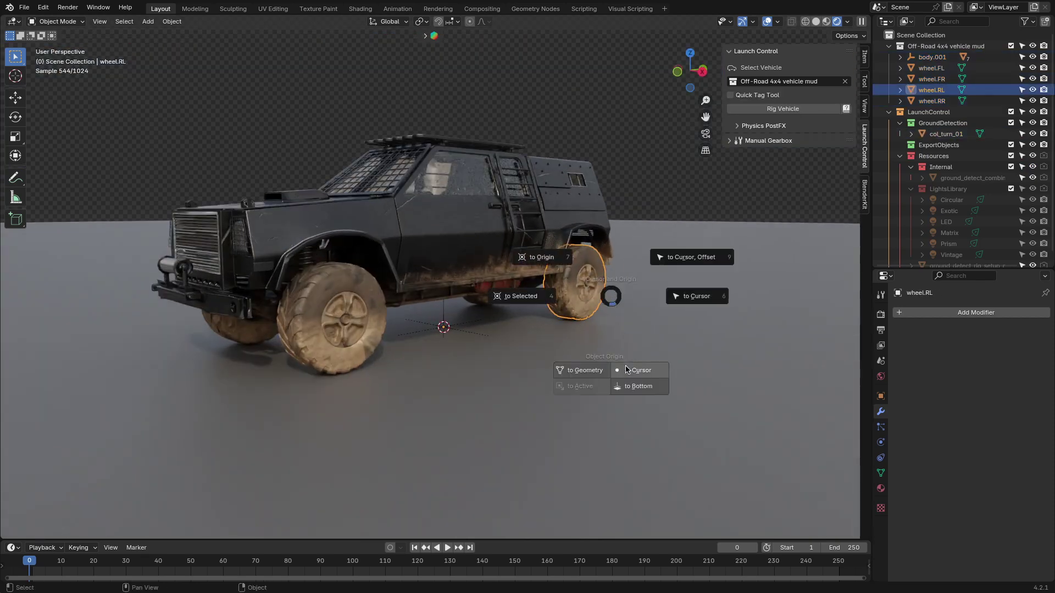
click(391, 340)
click(472, 271)
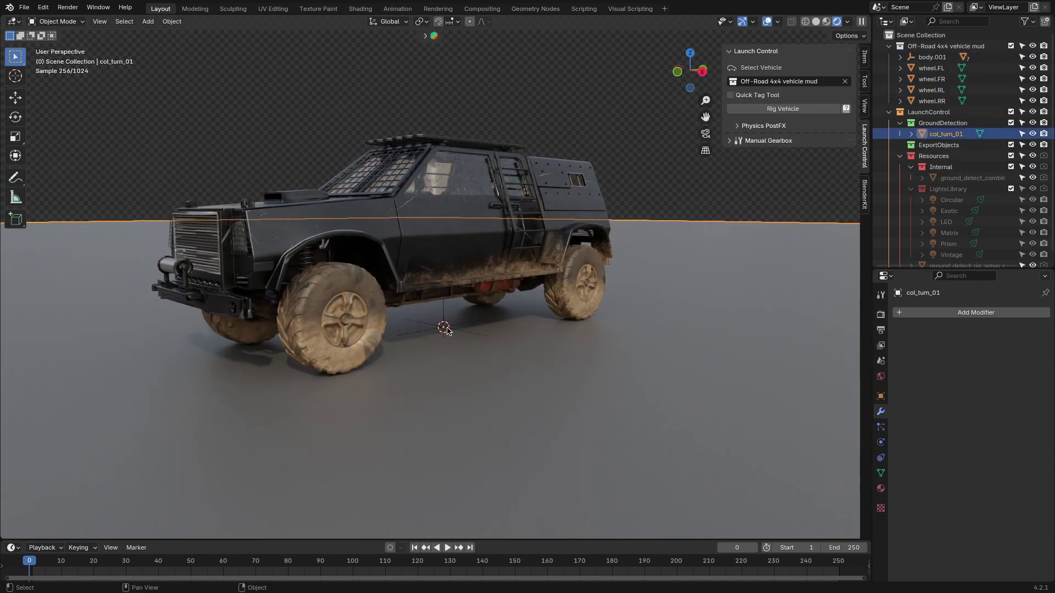
click(501, 319)
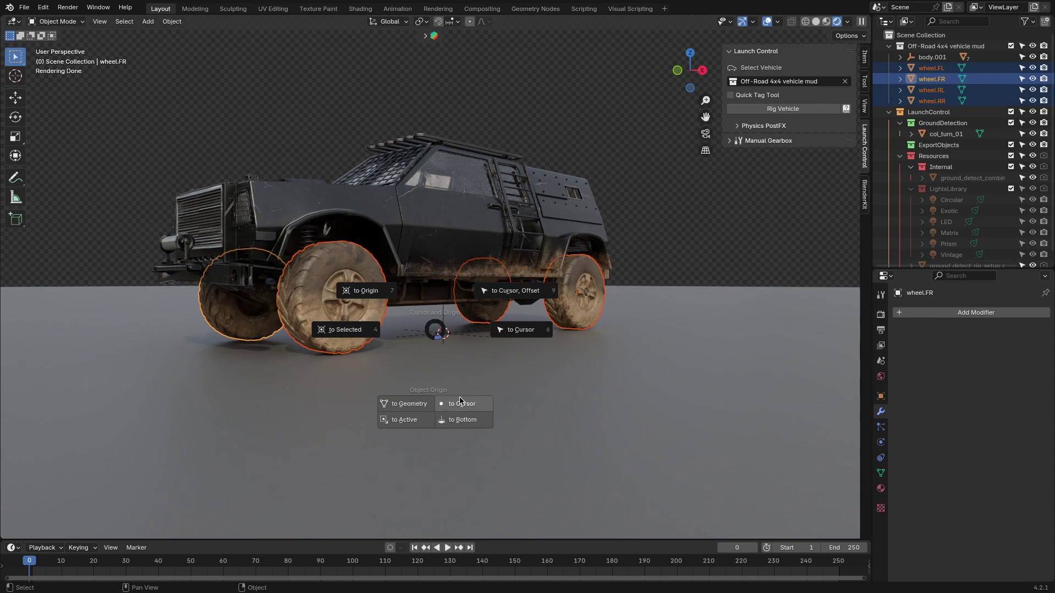
click(636, 246)
middle_drag(636, 246, 654, 169)
click(779, 110)
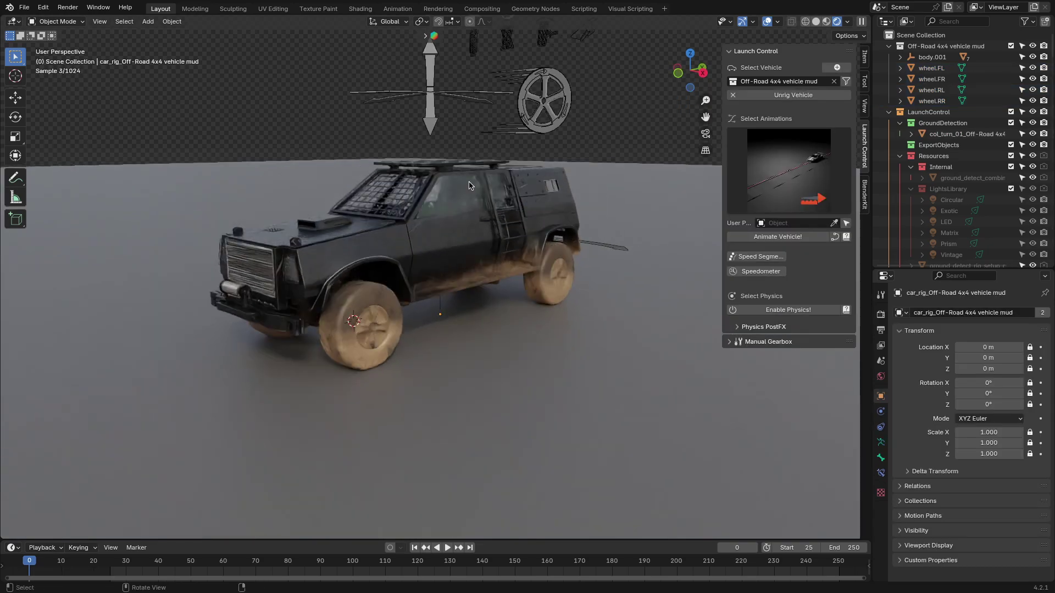
Rotate the rig's wheel-shaped speed control and reselect the truck's body
click(478, 119)
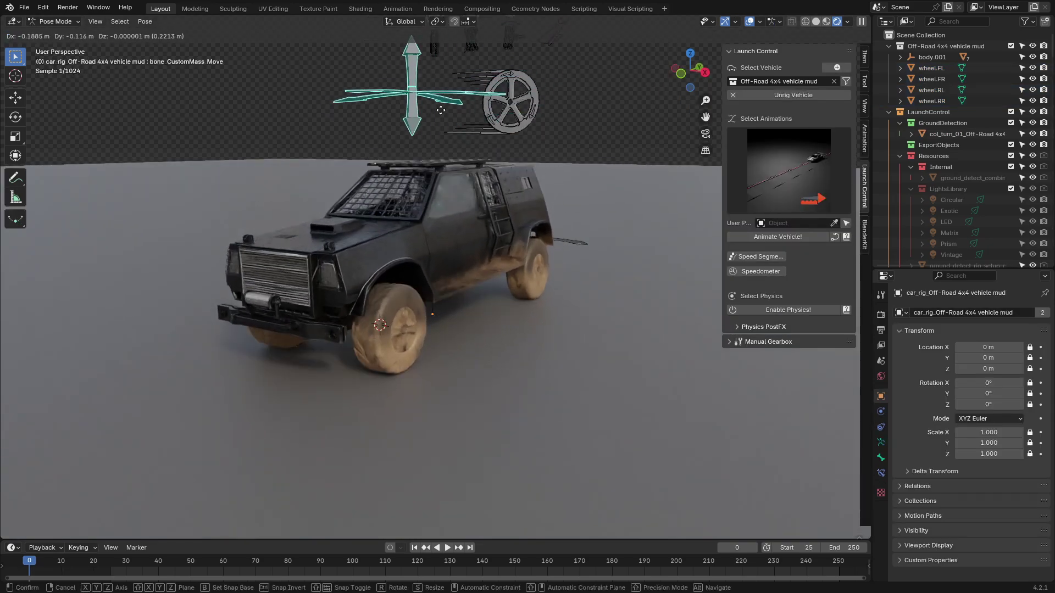
click(502, 106)
key(r)
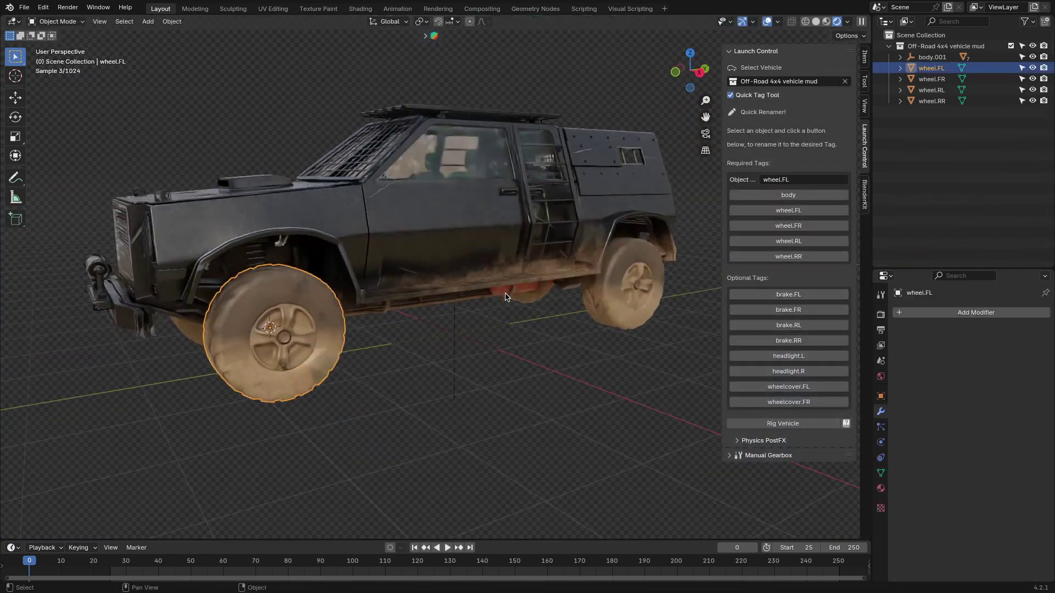
scroll(505, 297, up, 2)
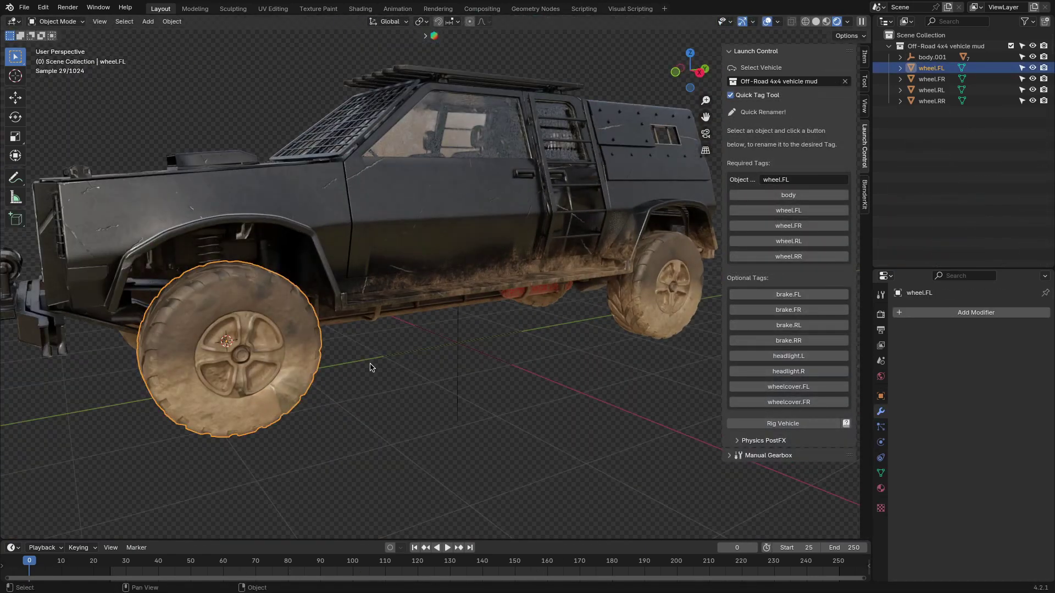
scroll(726, 305, down, 4)
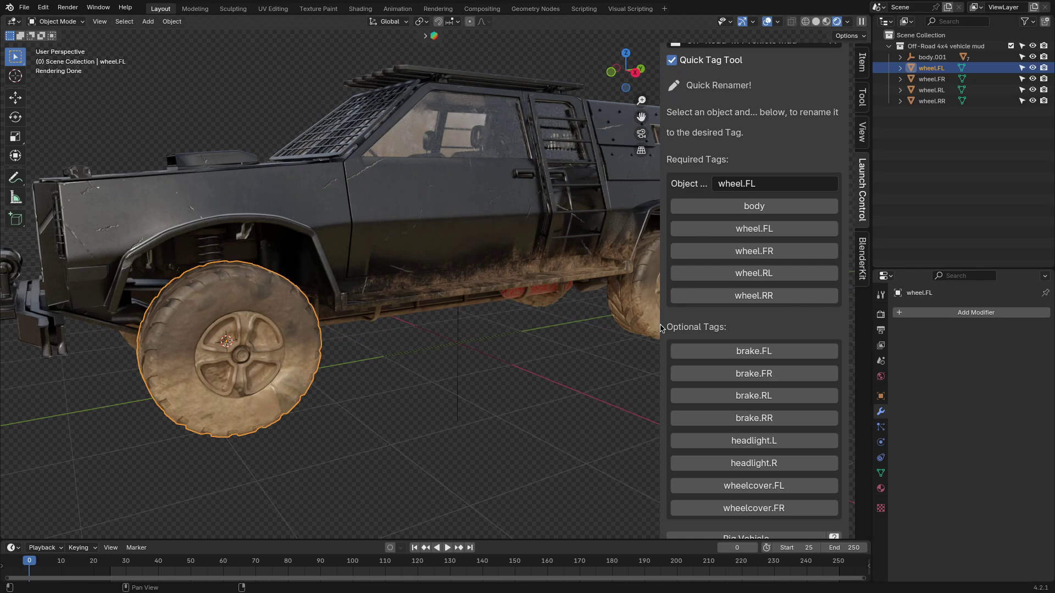
ctrl+middle_drag(726, 305, 714, 297)
middle_drag(363, 329, 588, 327)
click(307, 247)
scroll(308, 248, down, 2)
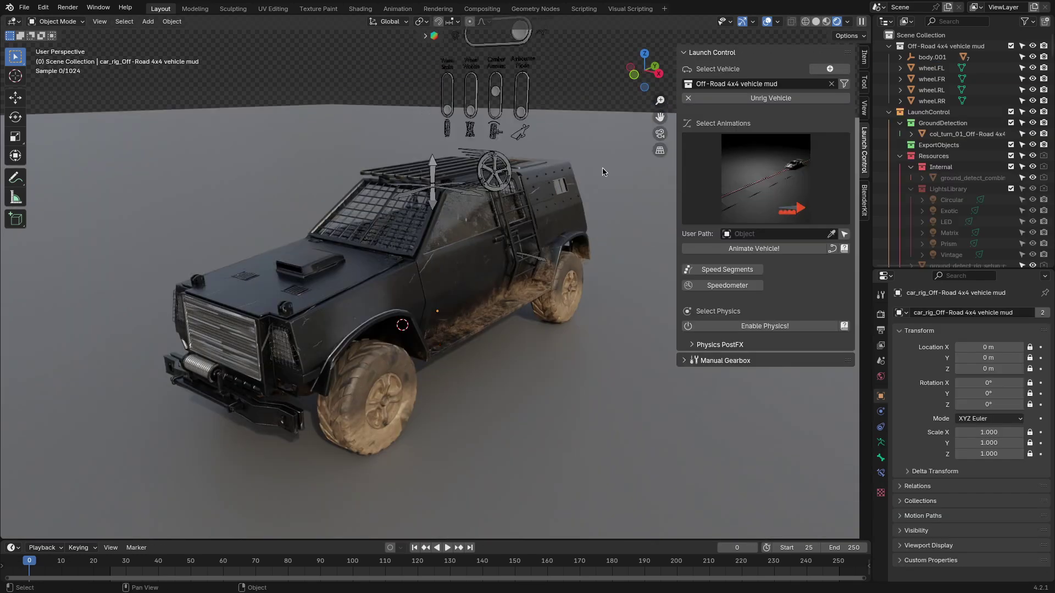
scroll(460, 305, down, 5)
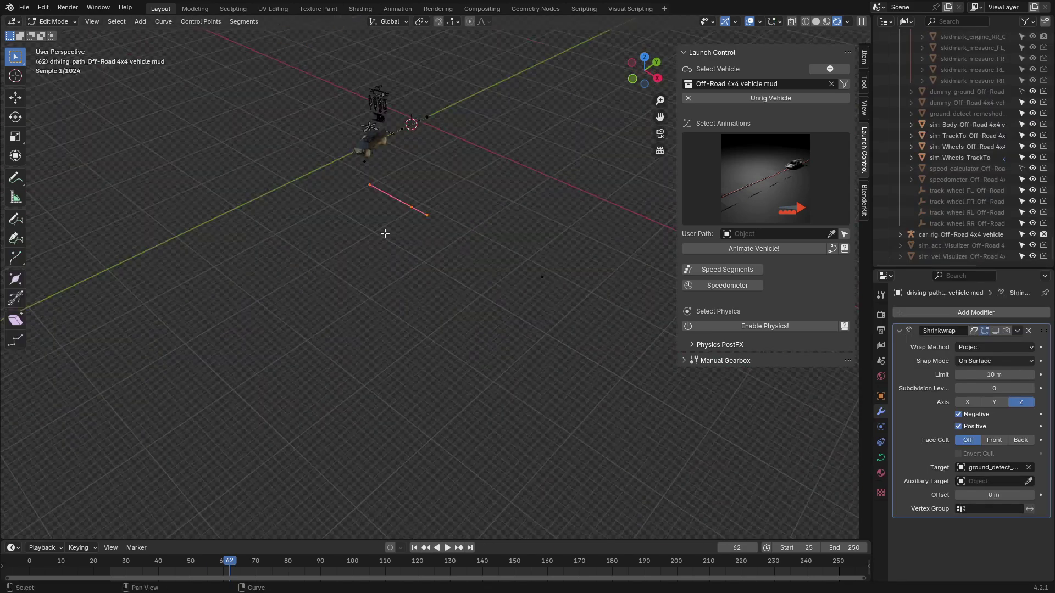
In top view, reposition the driving path's end segment and bring up the preset animations gallery
key(z)
scroll(510, 314, up, 2)
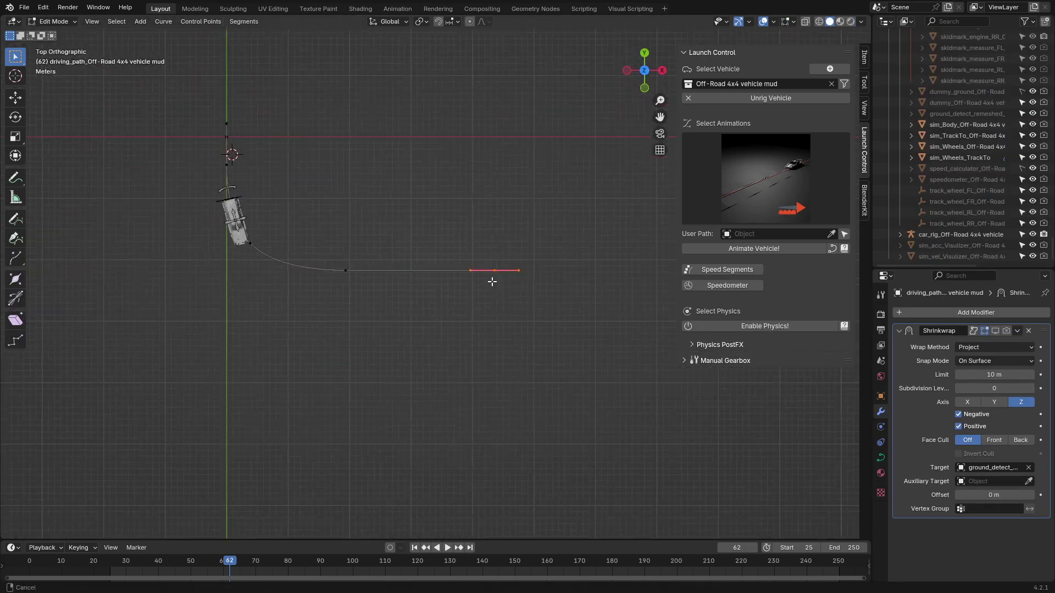
click(498, 338)
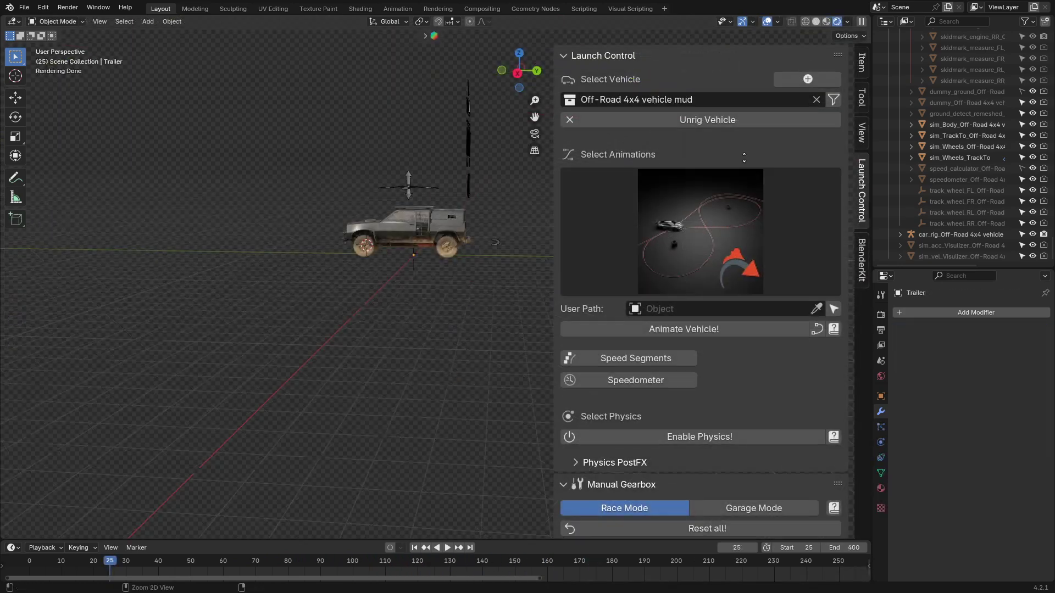
click(739, 180)
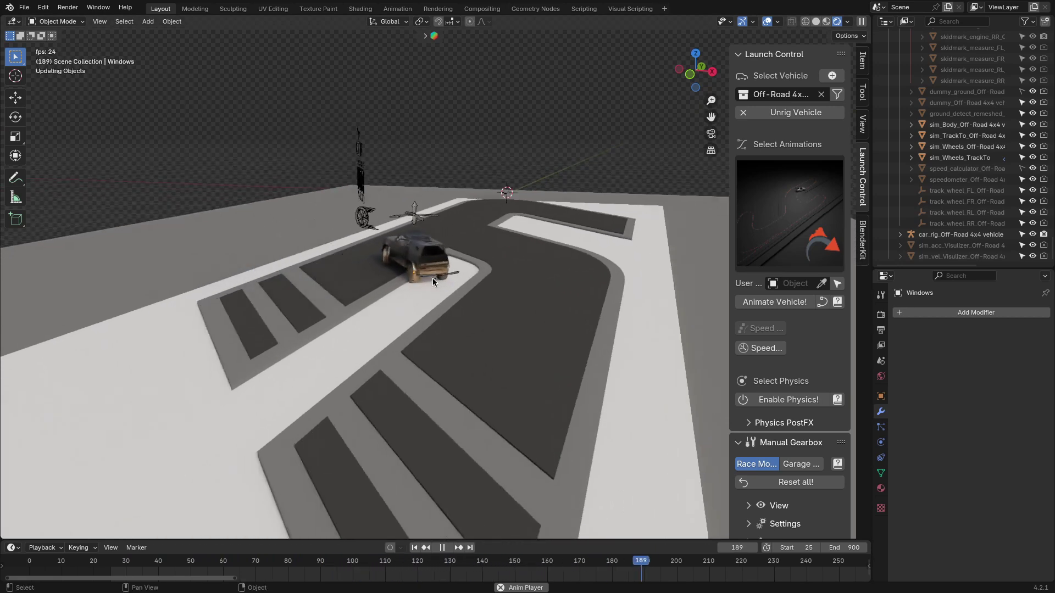
Orbit, pan and zoom to keep the driving car in view around the parking-lot track
middle_drag(433, 275, 498, 266)
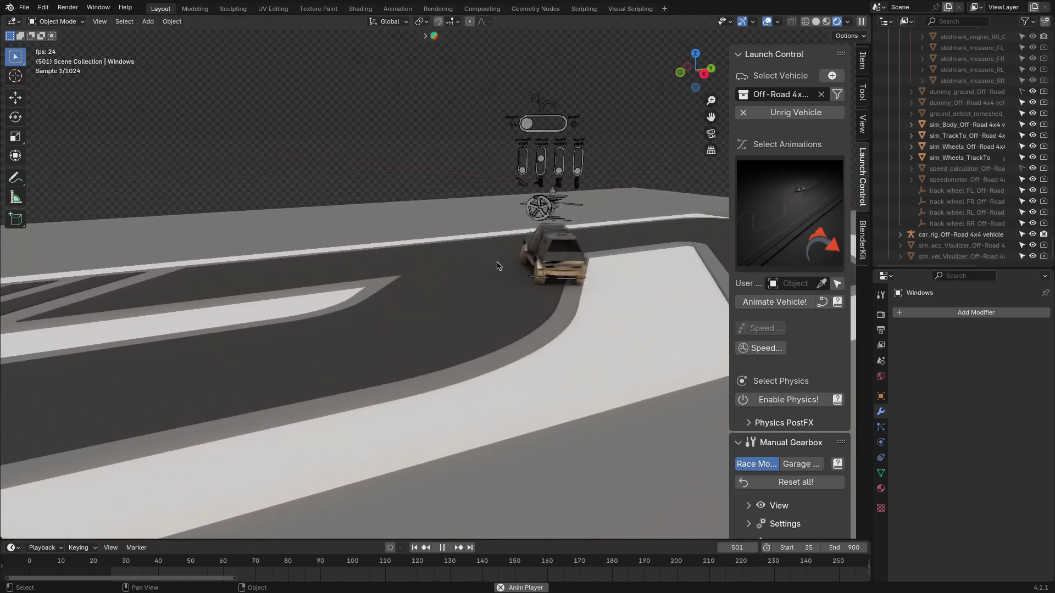
shift+middle_drag(605, 249, 447, 331)
shift+middle_drag(515, 311, 441, 292)
scroll(442, 291, up, 1)
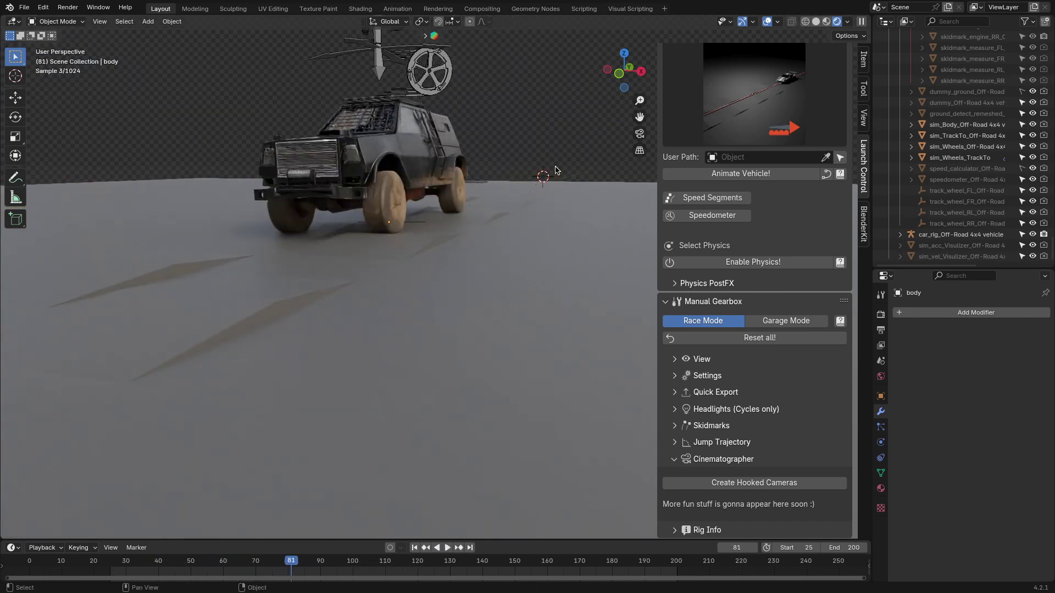
Stop playback, select the vehicle's control rig, and enable Road Car physics on it
key(space)
key(space)
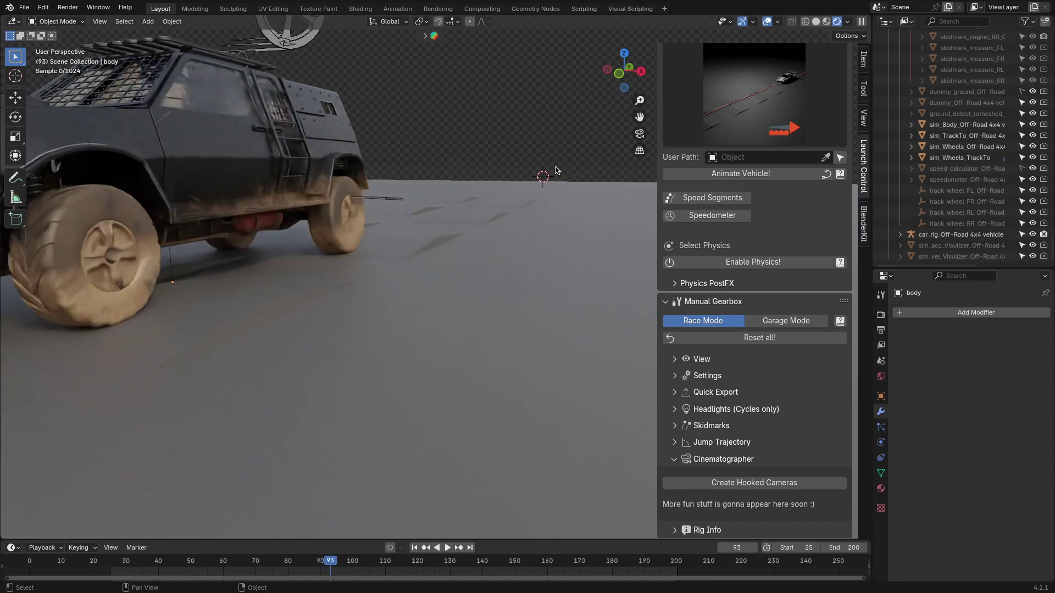
click(523, 183)
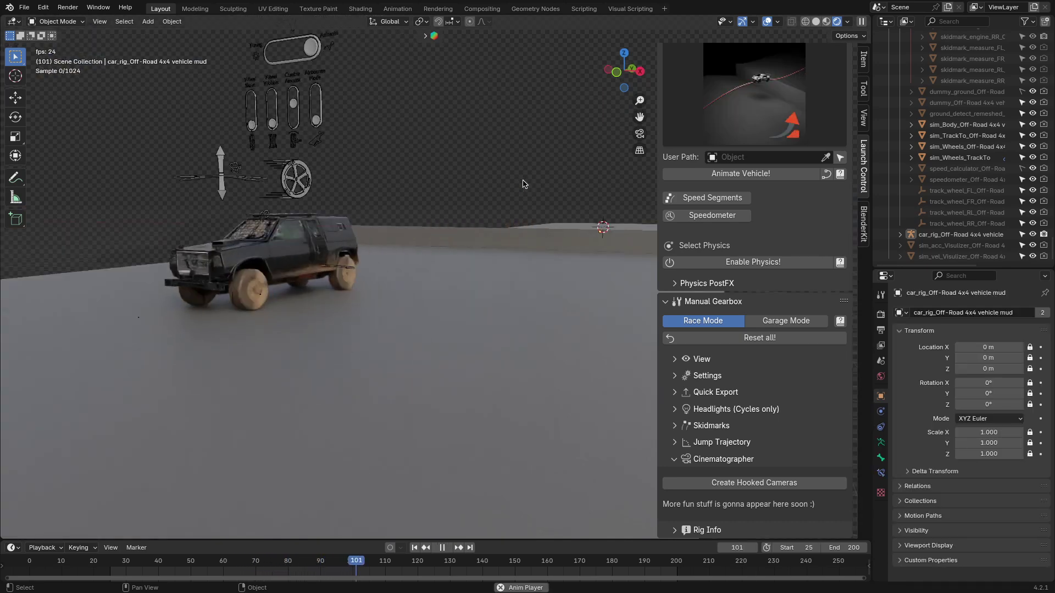
key(space)
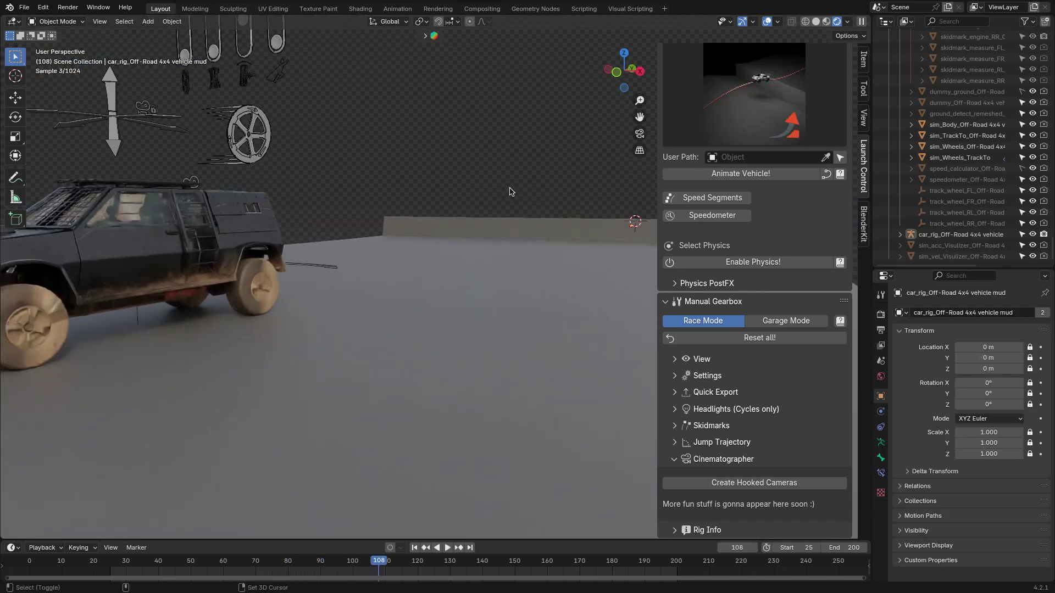
click(753, 262)
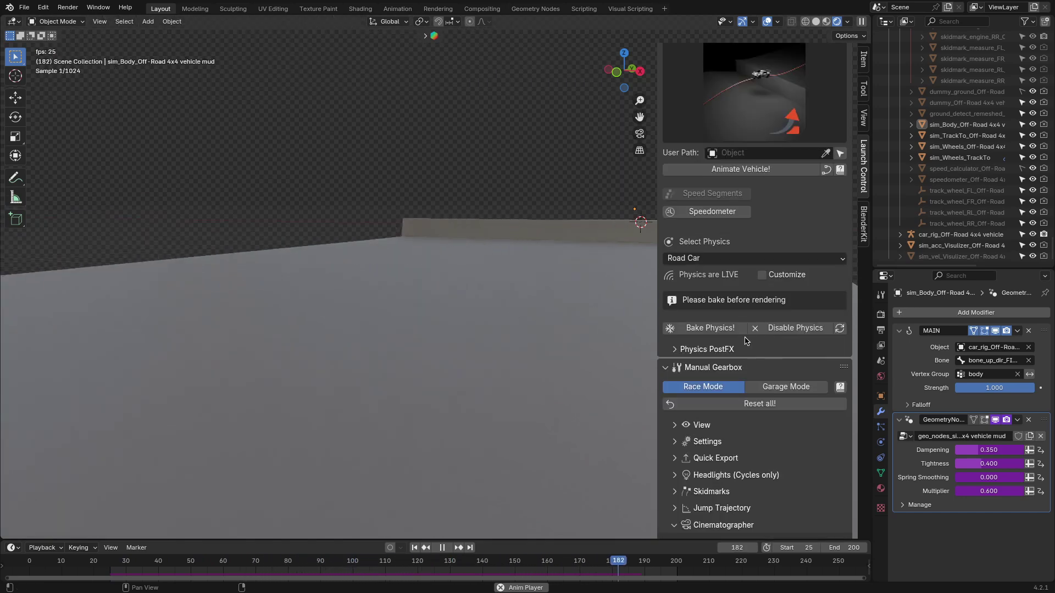
Try the Heavy Truck, Race Car and Rally Car physics presets, then switch back to Road Car
click(704, 257)
click(695, 289)
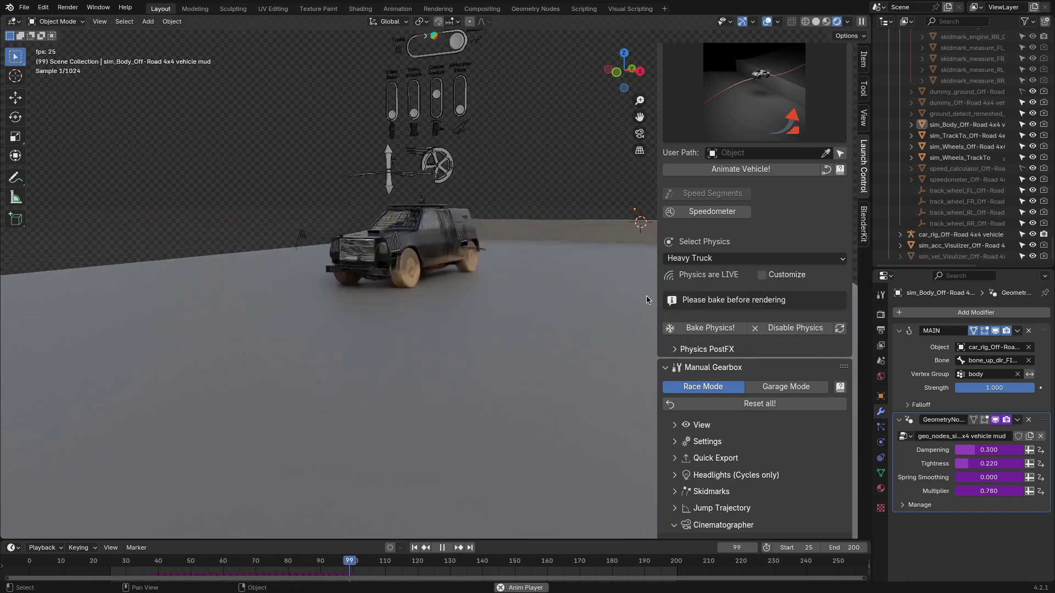
click(741, 259)
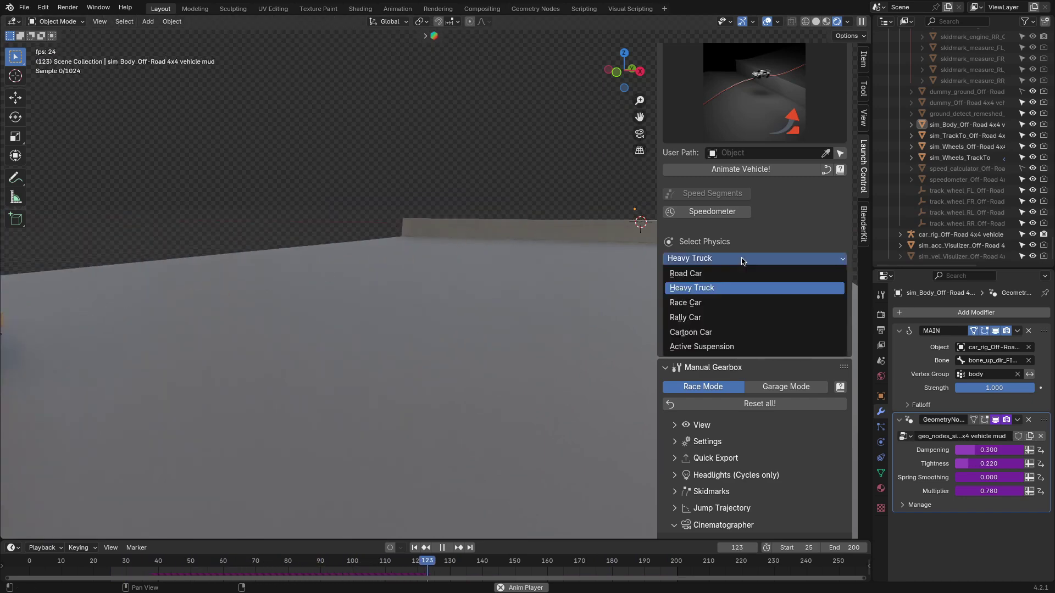
click(693, 304)
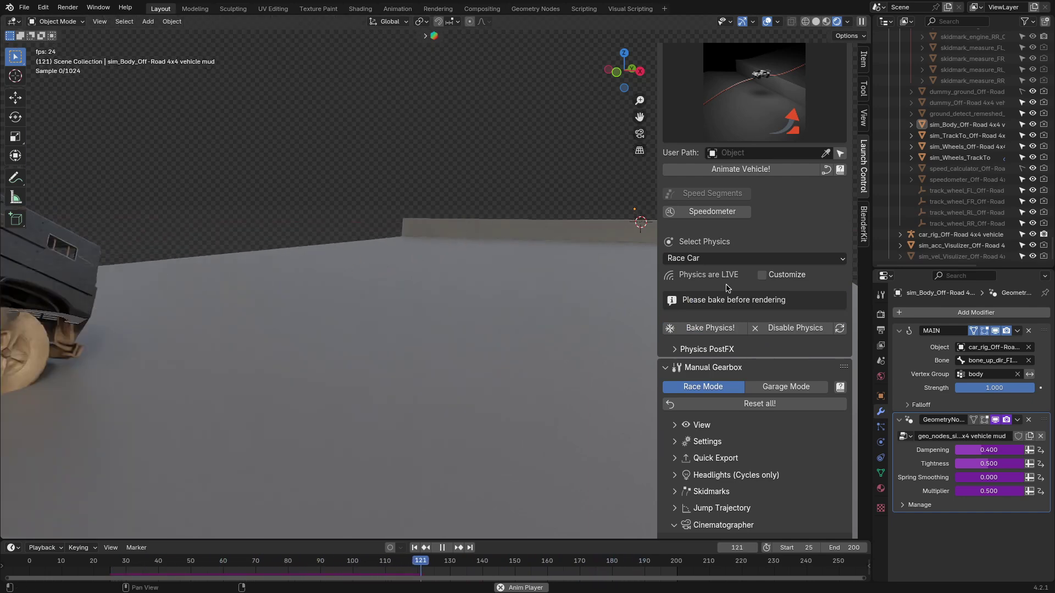
click(714, 259)
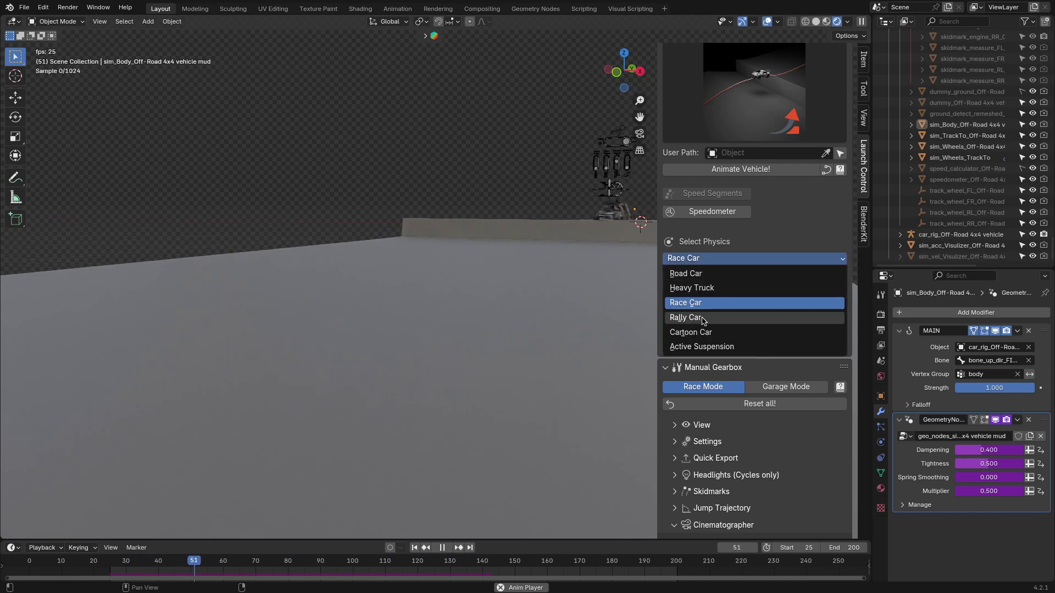
click(693, 322)
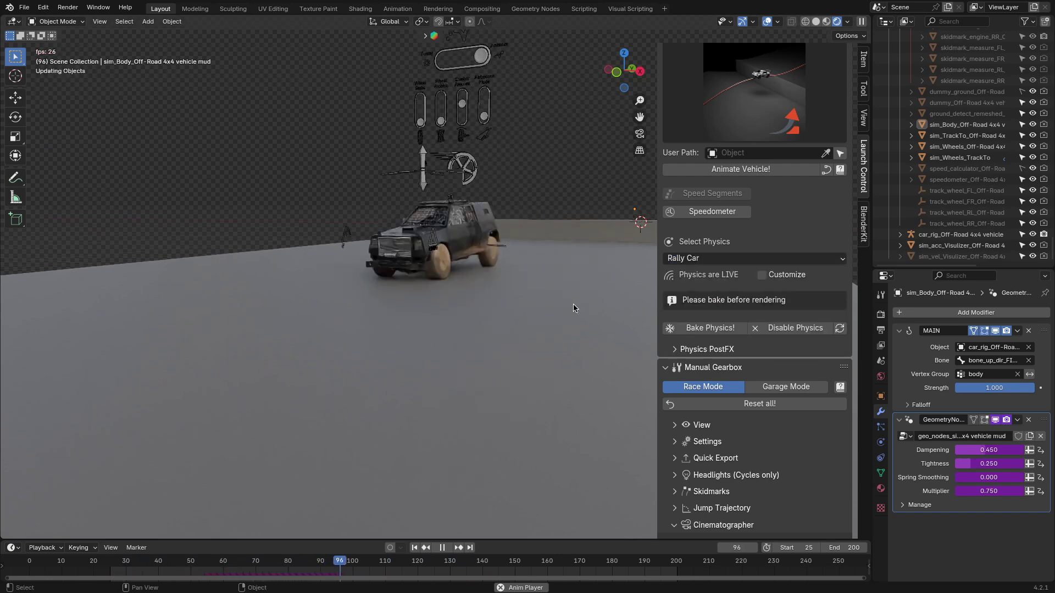
click(714, 258)
Try the Road Car, Heavy Truck, Race Car, Rally Car and Cartoon Car physics presets in turn
click(694, 317)
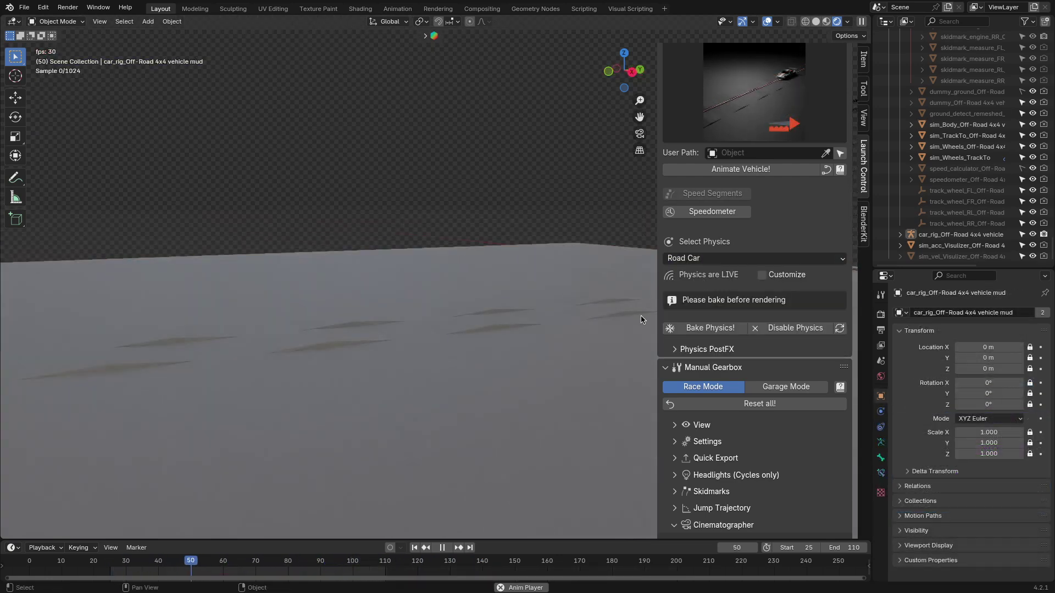
click(745, 258)
click(709, 289)
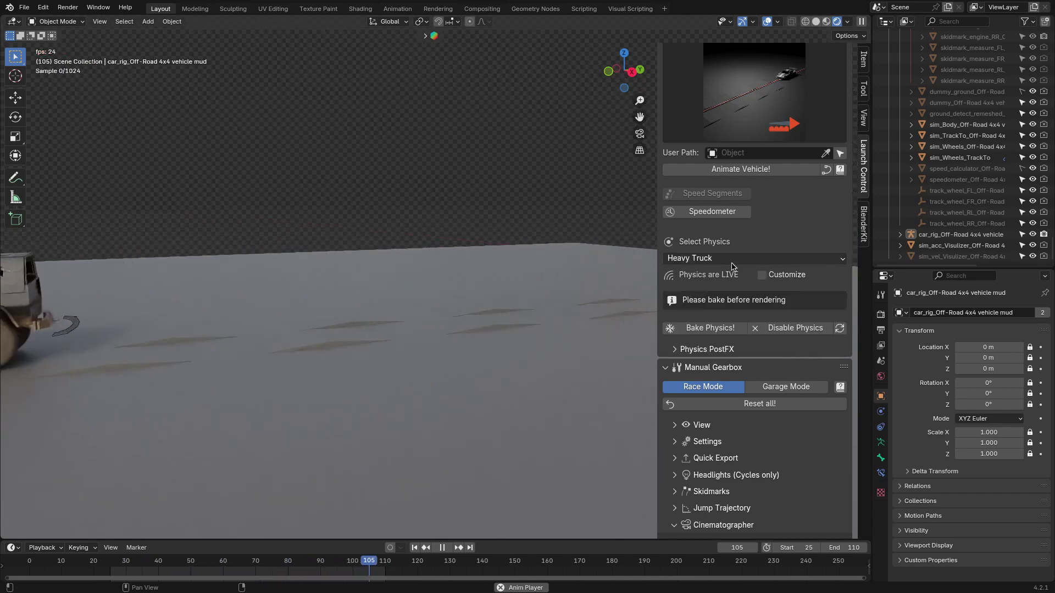
click(709, 258)
click(687, 303)
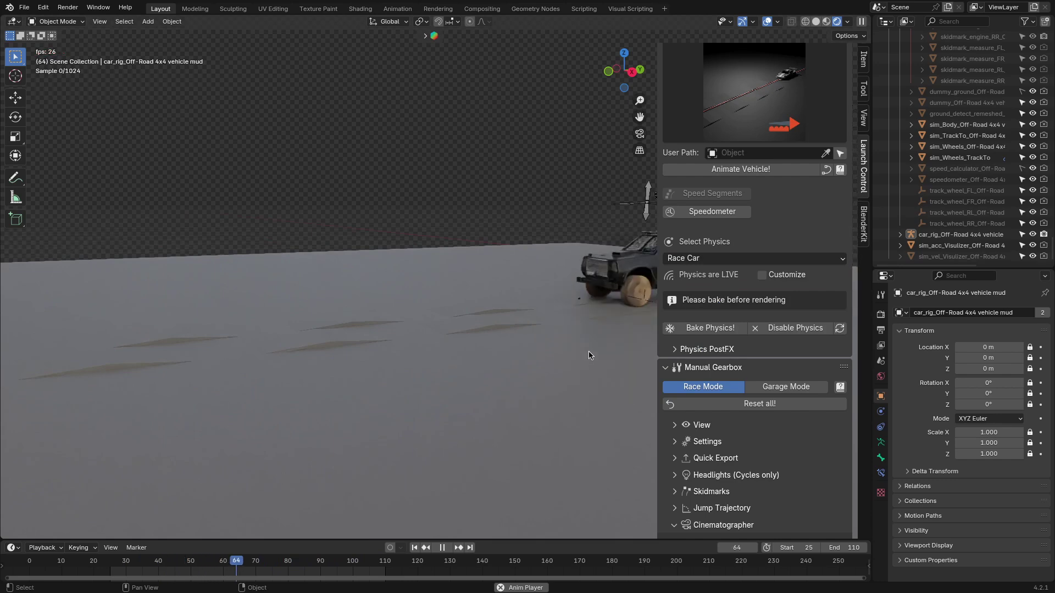
click(712, 258)
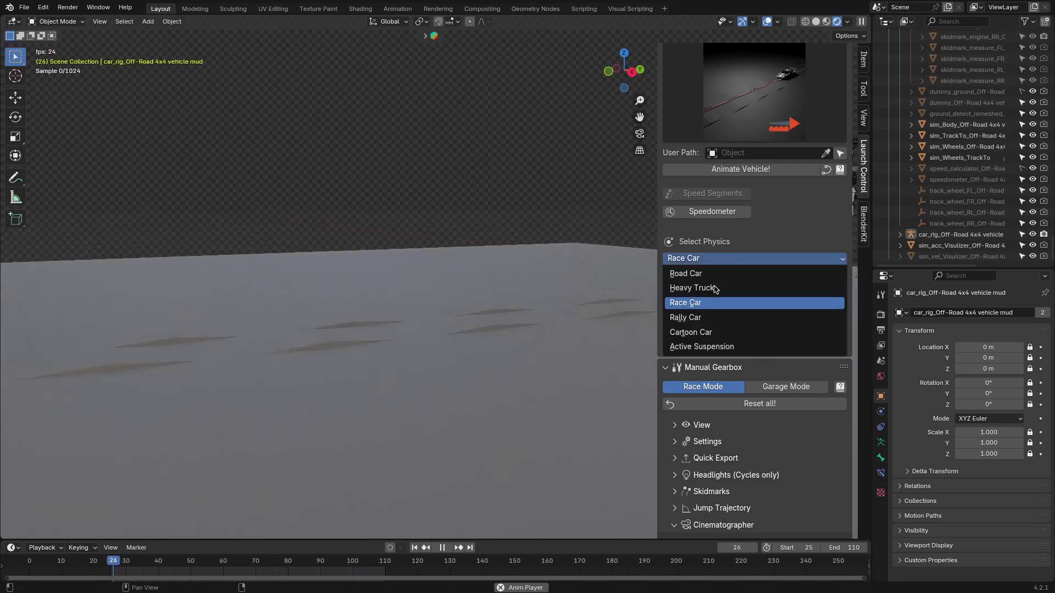
click(686, 318)
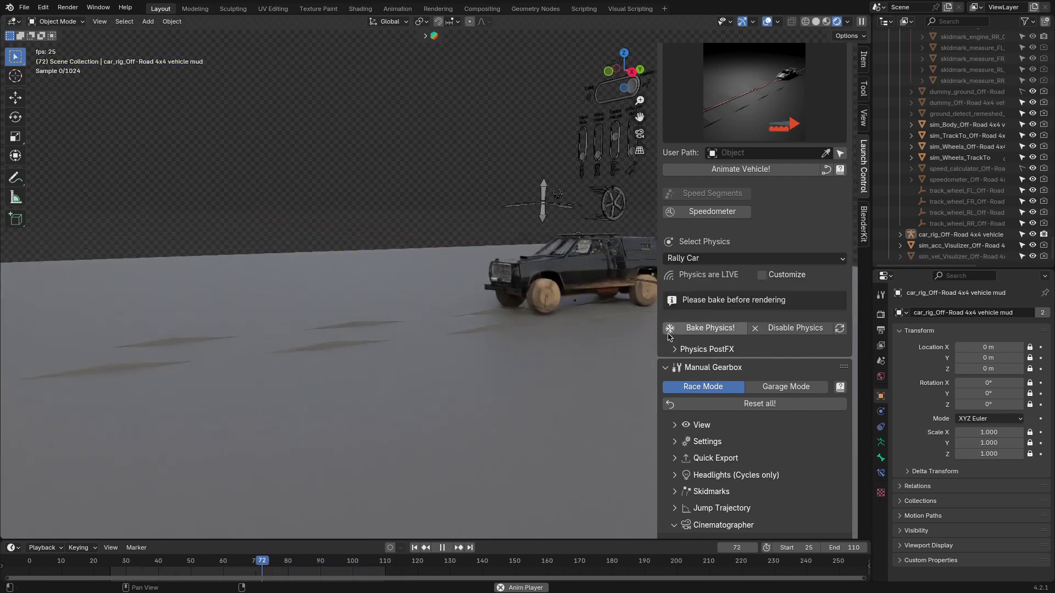
click(709, 258)
click(704, 332)
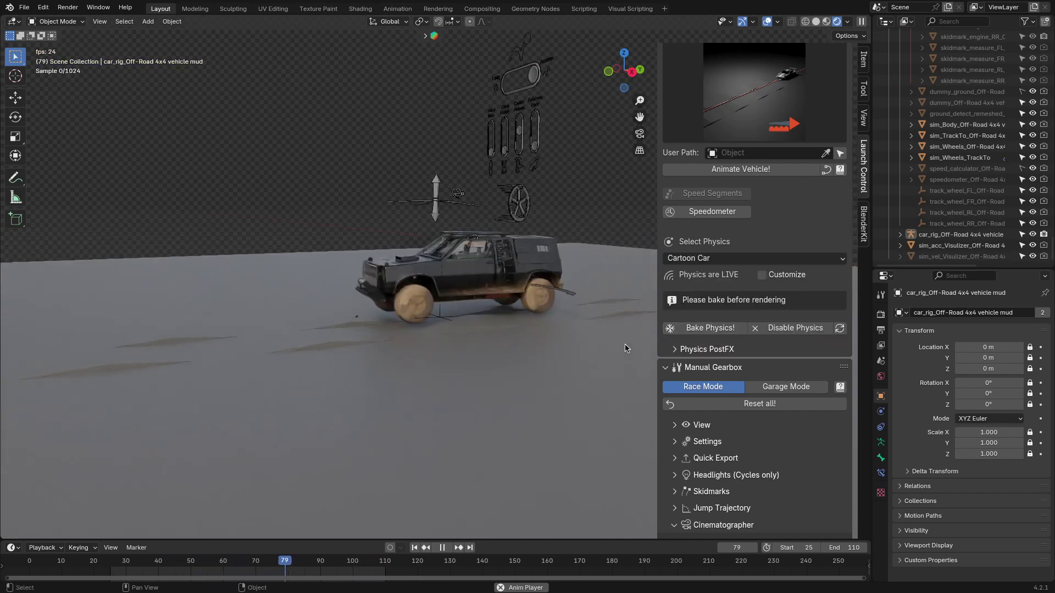
Switch the physics preset to Active Suspension and enable Customize for custom suspension settings
click(709, 258)
click(695, 346)
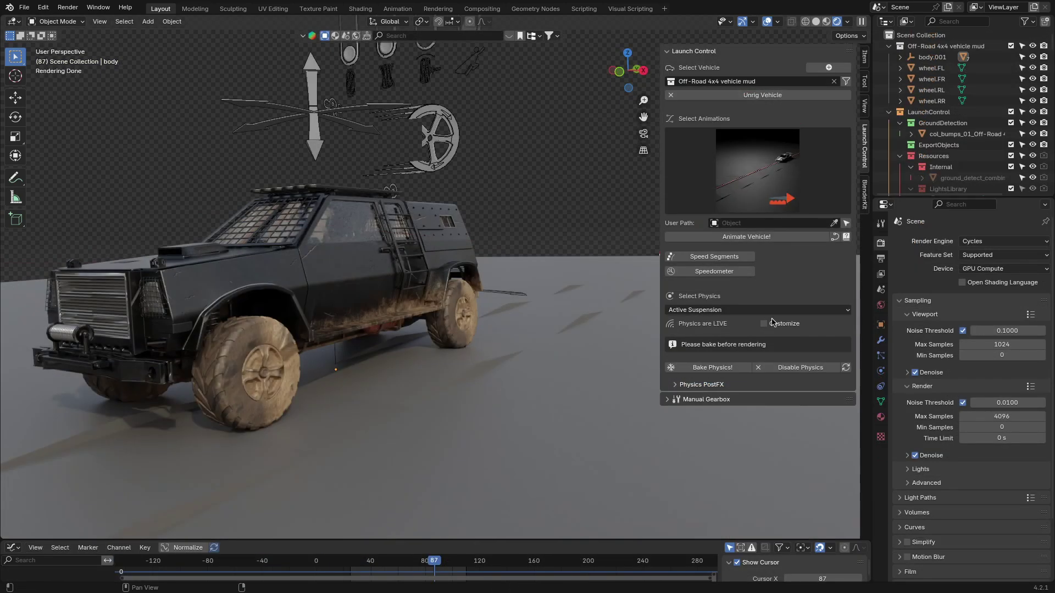
click(769, 324)
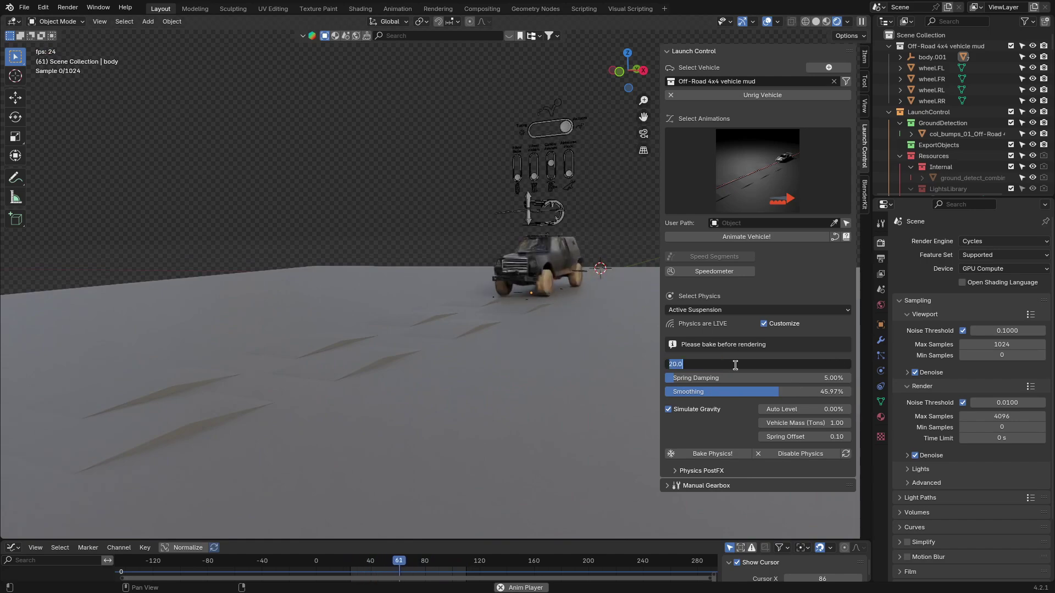
Cancel the in-progress edit of the Spring Hardness value
key(Escape)
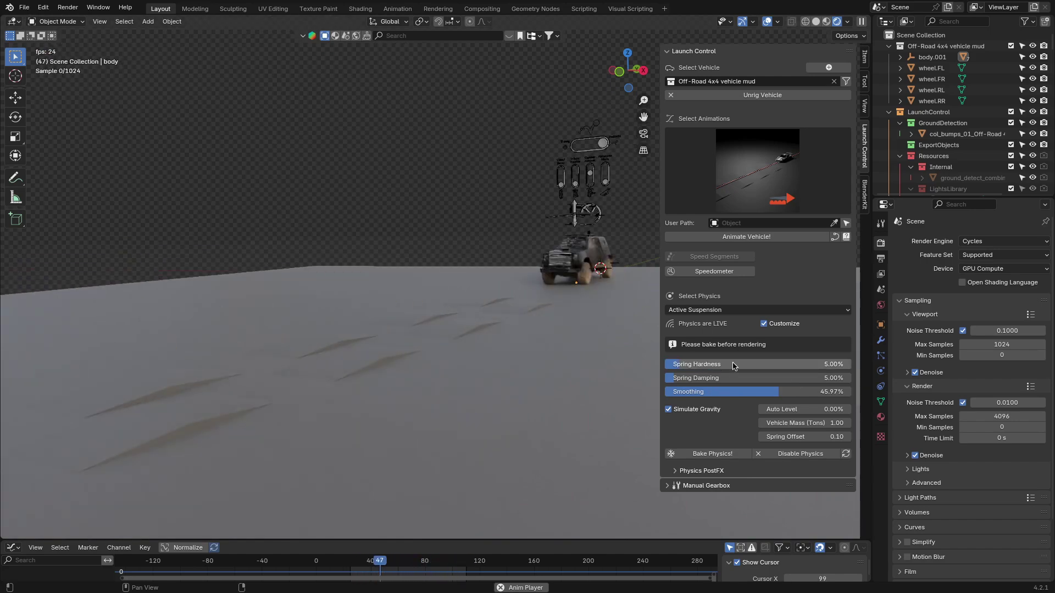